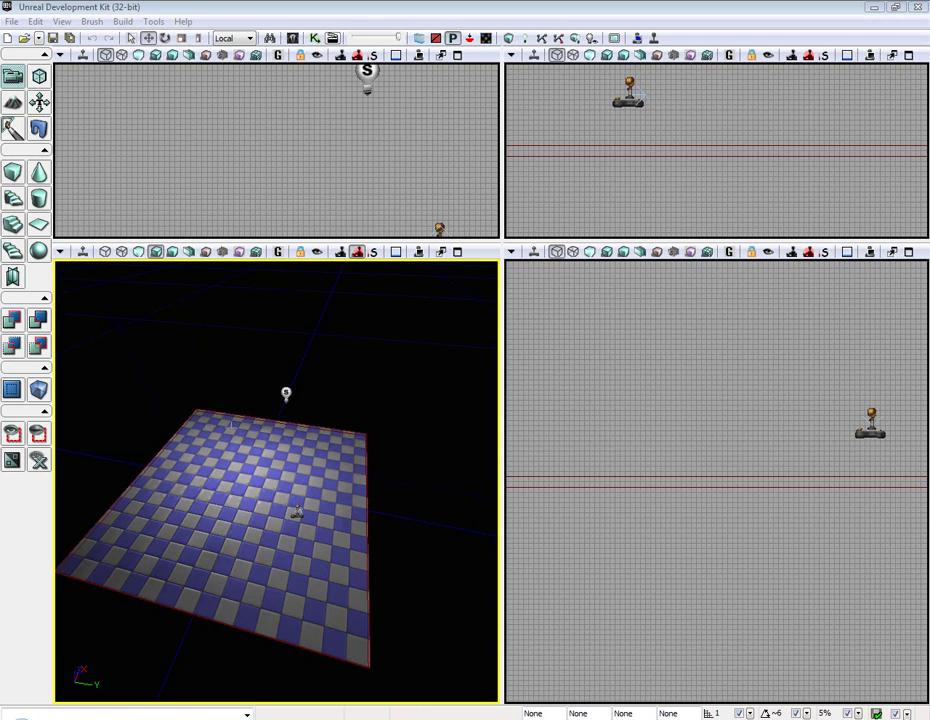
# Step: Open the Content Browser
pyautogui.moveTo(281, 427)
pyautogui.mouseDown(button='right')
pyautogui.moveTo(117, 512)
pyautogui.moveTo(166, 447)
pyautogui.moveTo(374, 316)
pyautogui.moveTo(181, 365)
pyautogui.moveTo(150, 450)
pyautogui.moveTo(320, 440)
pyautogui.moveTo(330, 400)
pyautogui.moveTo(290, 380)
pyautogui.moveTo(282, 428)
pyautogui.mouseUp(button='right')
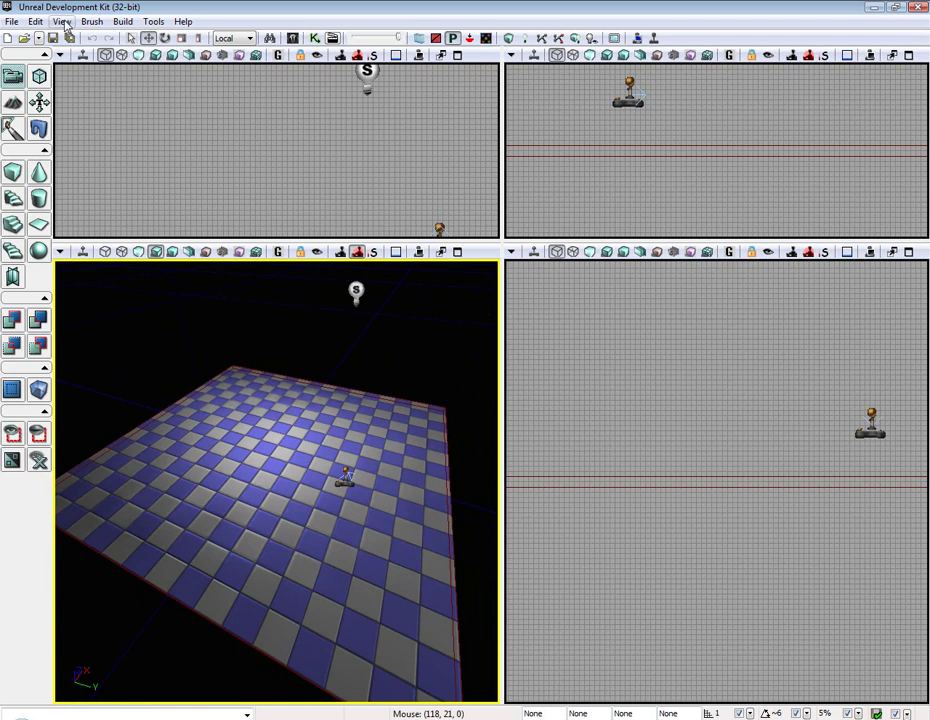
pyautogui.click(64, 22)
pyautogui.moveTo(102, 38)
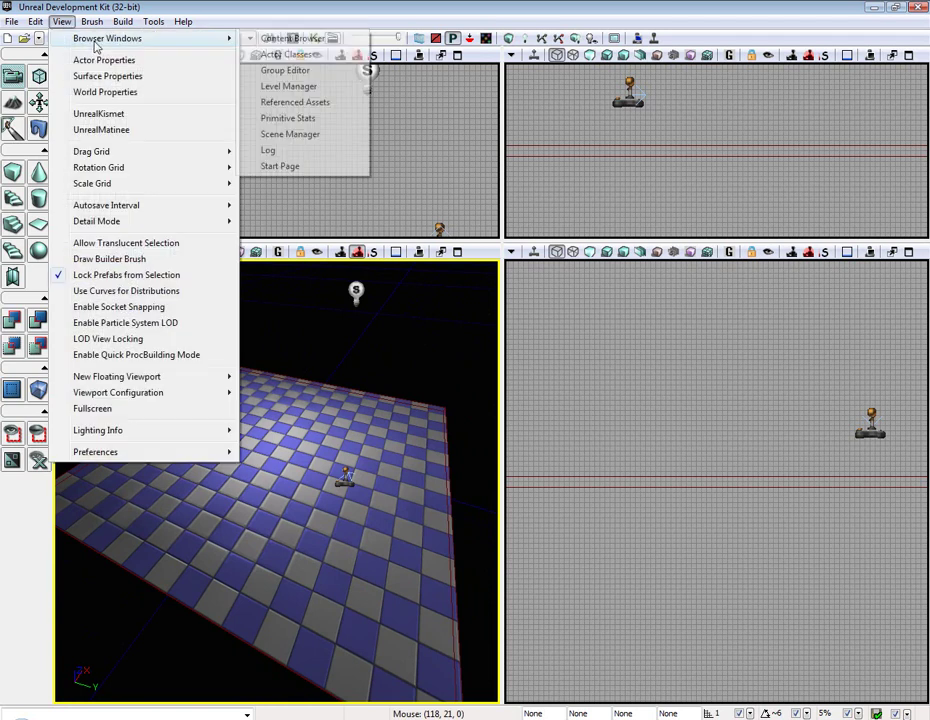
pyautogui.click(284, 38)
pyautogui.moveTo(300, 60); pyautogui.dragTo(465, 61)
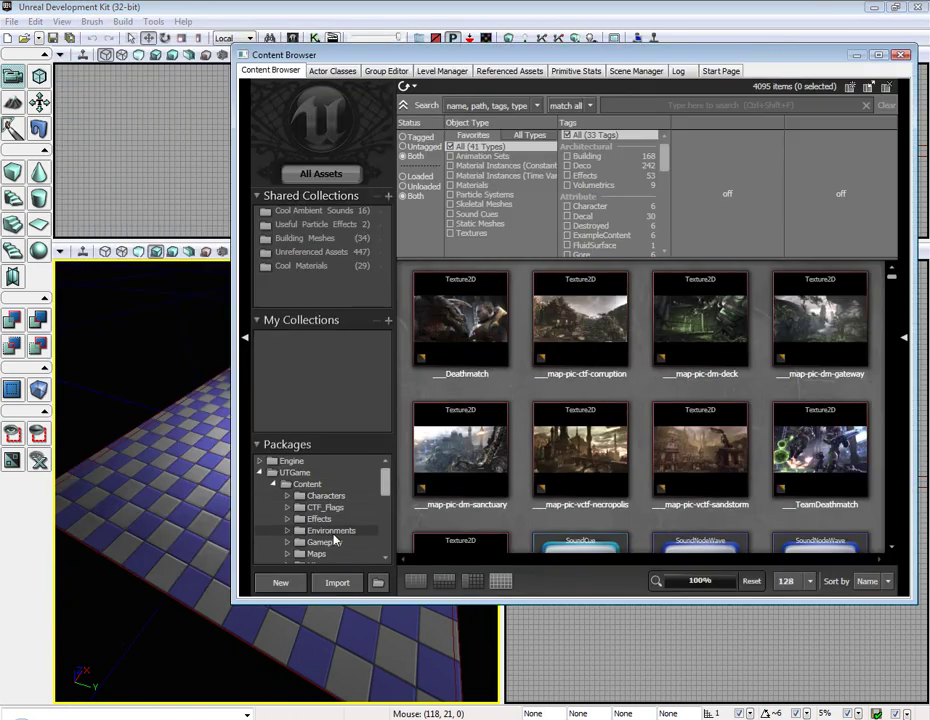
# Step: Start an asset import and choose the Cloth.PSK file from the Desktop
pyautogui.click(336, 584)
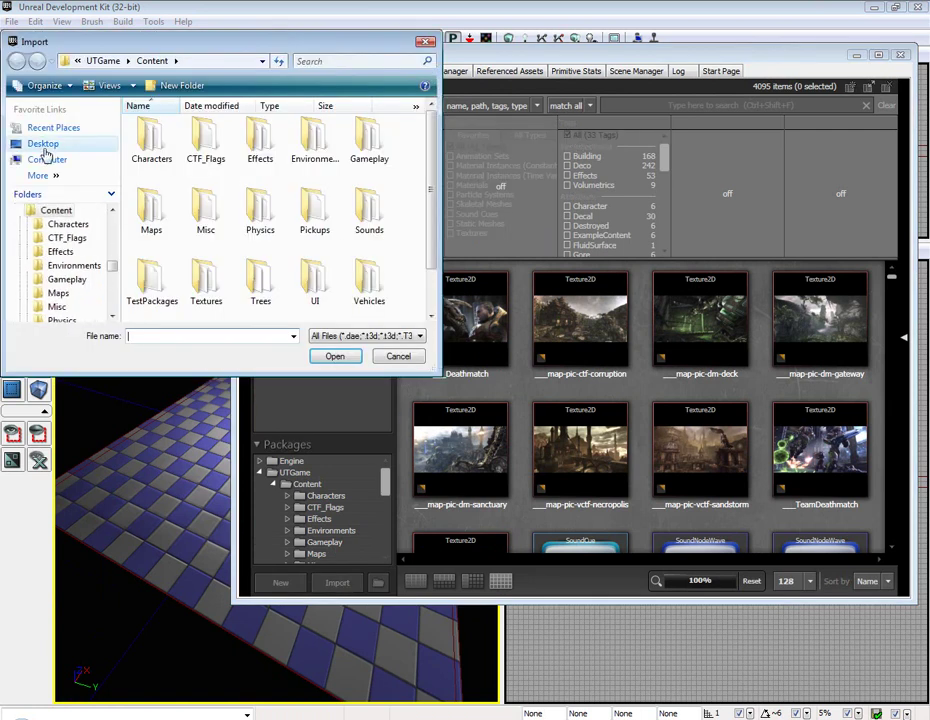
pyautogui.click(43, 144)
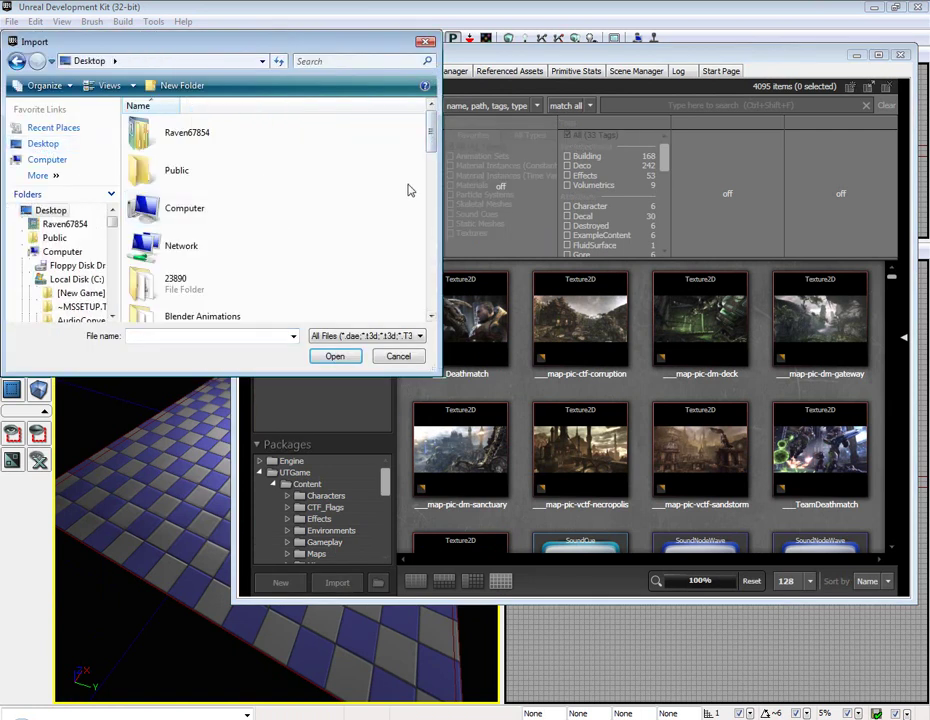
pyautogui.scroll(-3, 434, 135)
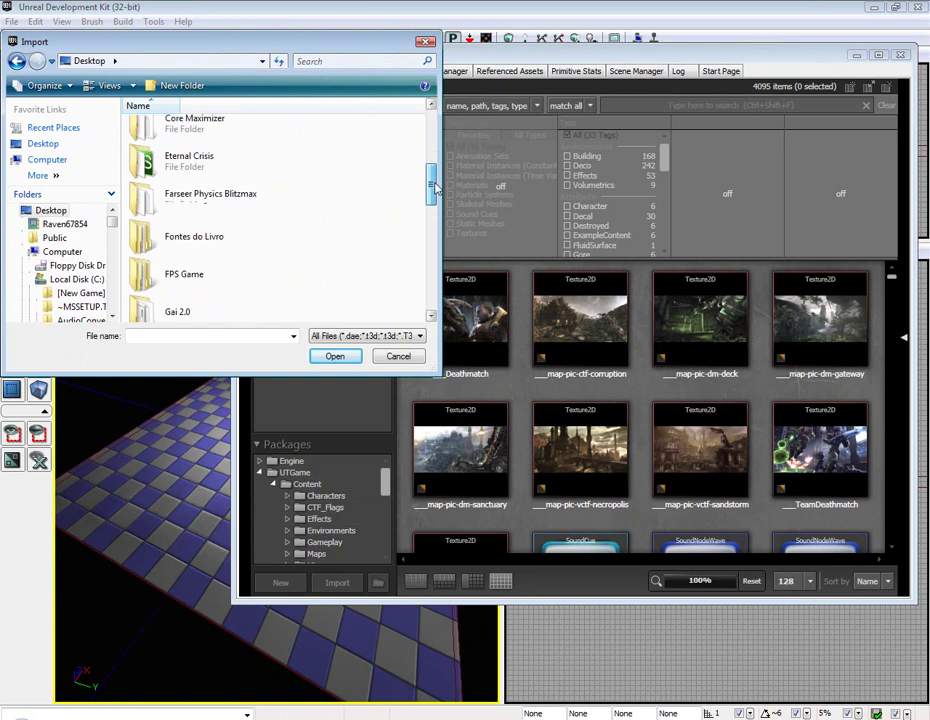
pyautogui.scroll(-3, 404, 241)
pyautogui.scroll(-5, 404, 241)
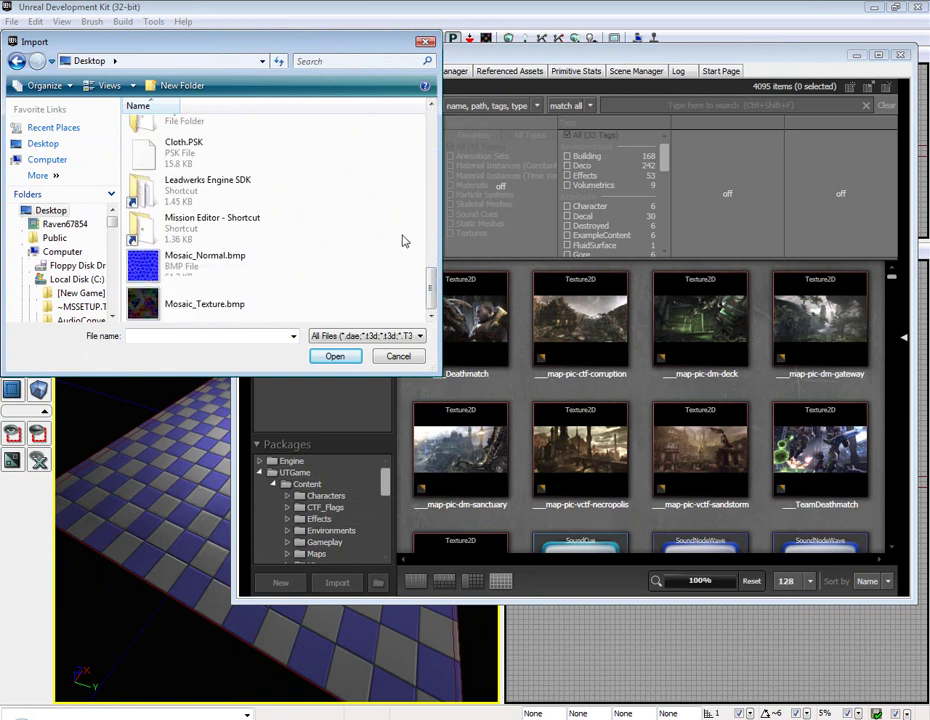
pyautogui.scroll(3, 404, 241)
pyautogui.click(160, 254)
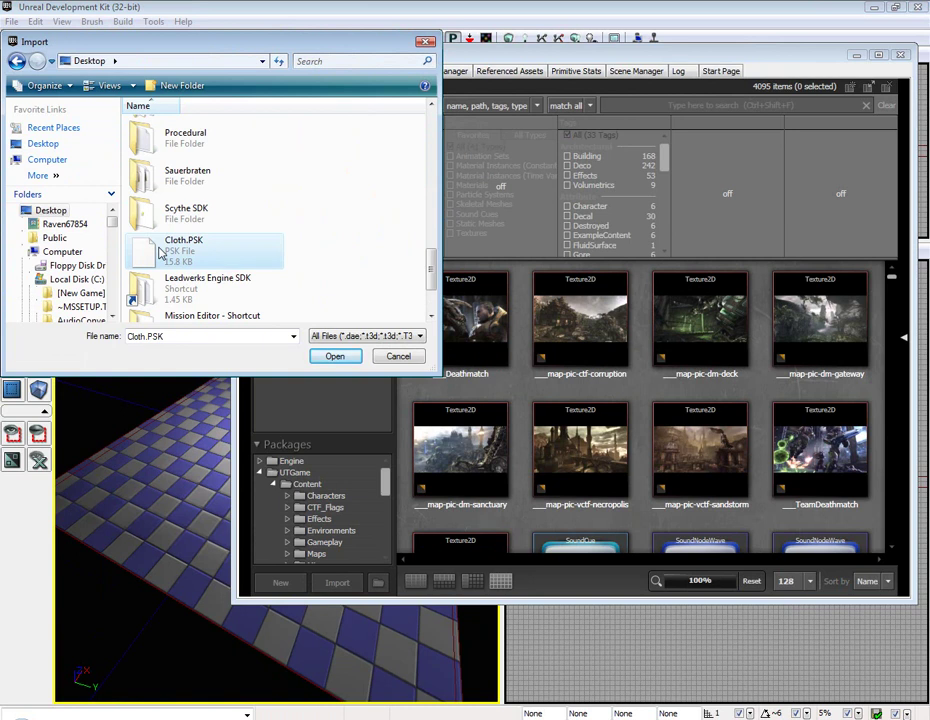
pyautogui.click(342, 361)
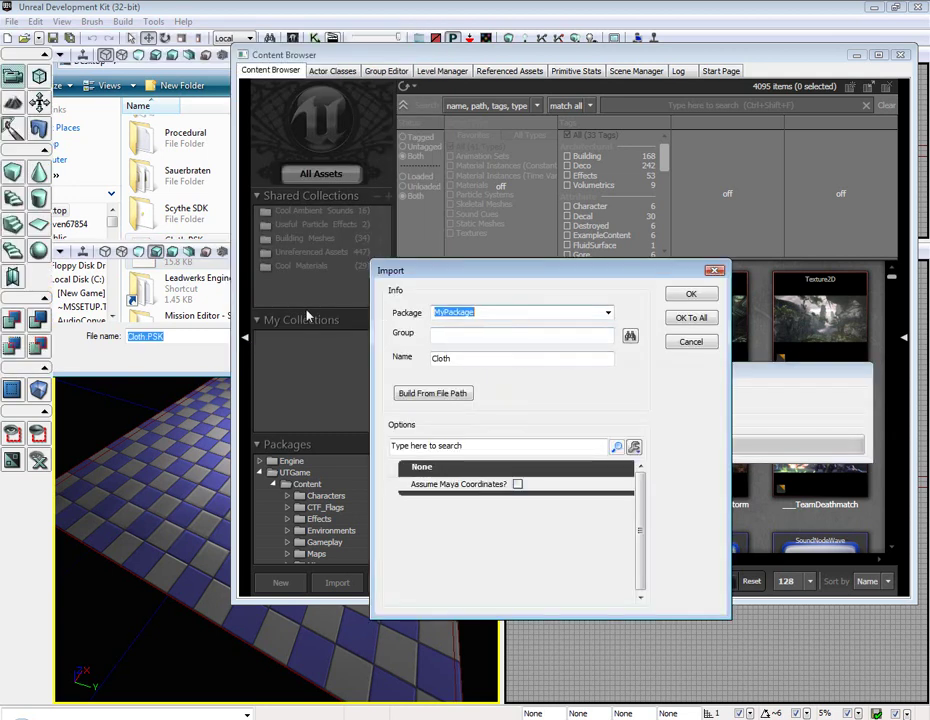
# Step: Import the mesh into a package named ClothPhyscs, in the group Mesh, under the name Cloth
pyautogui.write('ClothPh')
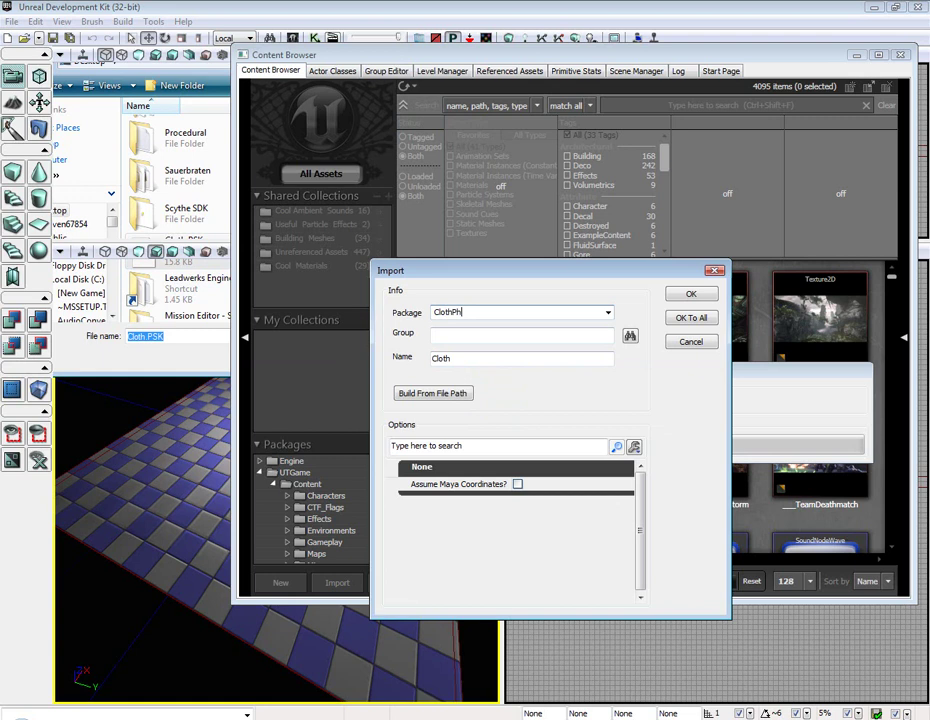
pyautogui.write('yscs')
pyautogui.press('Tab')
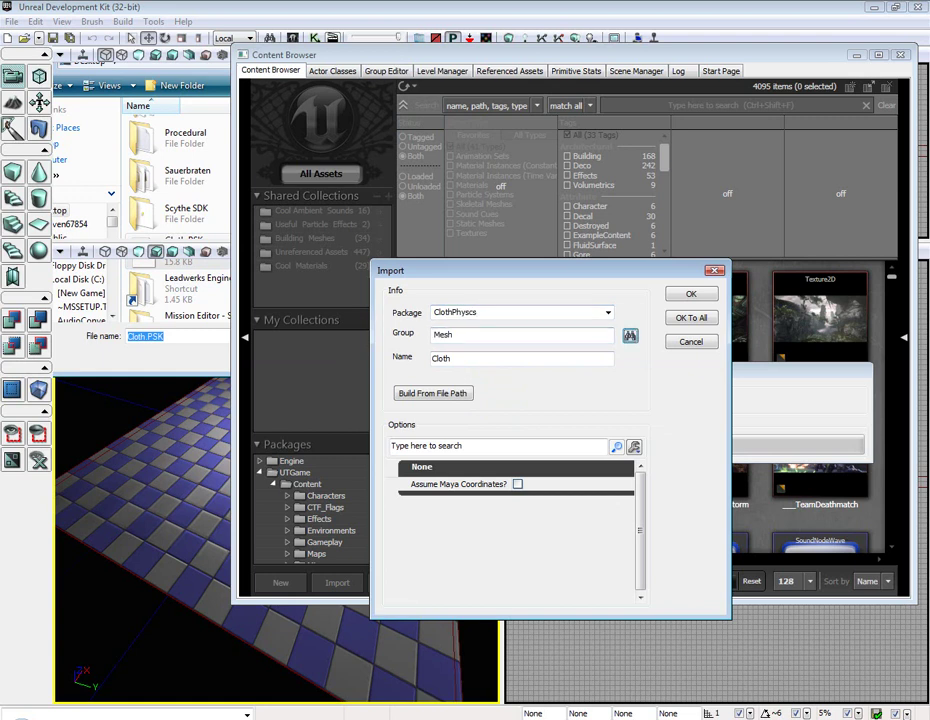
pyautogui.press('Tab')
pyautogui.moveTo(458, 359); pyautogui.dragTo(205, 361)
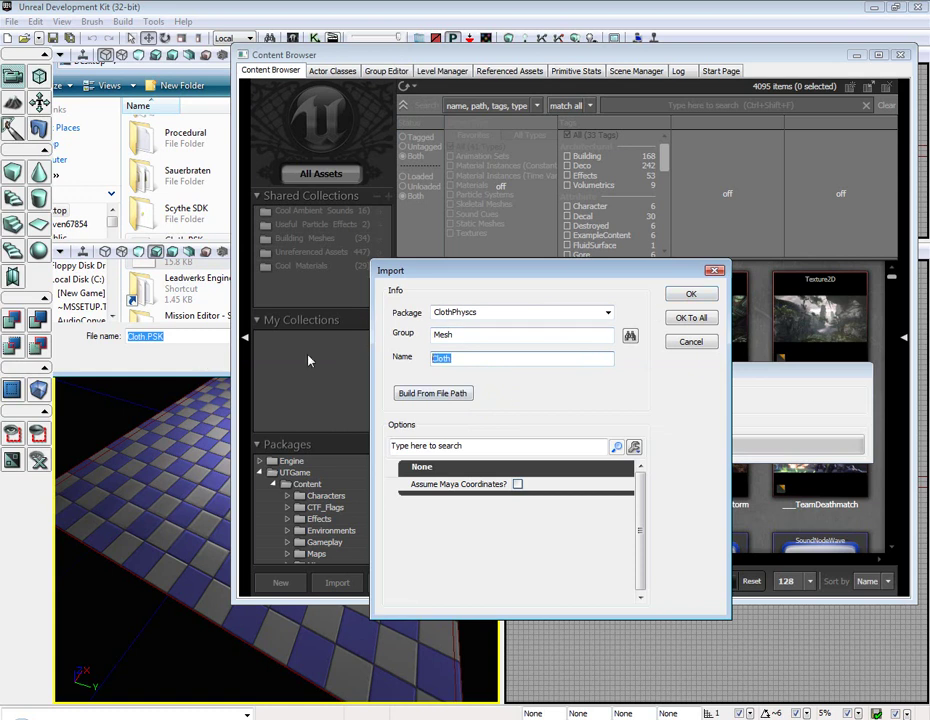
pyautogui.click(692, 293)
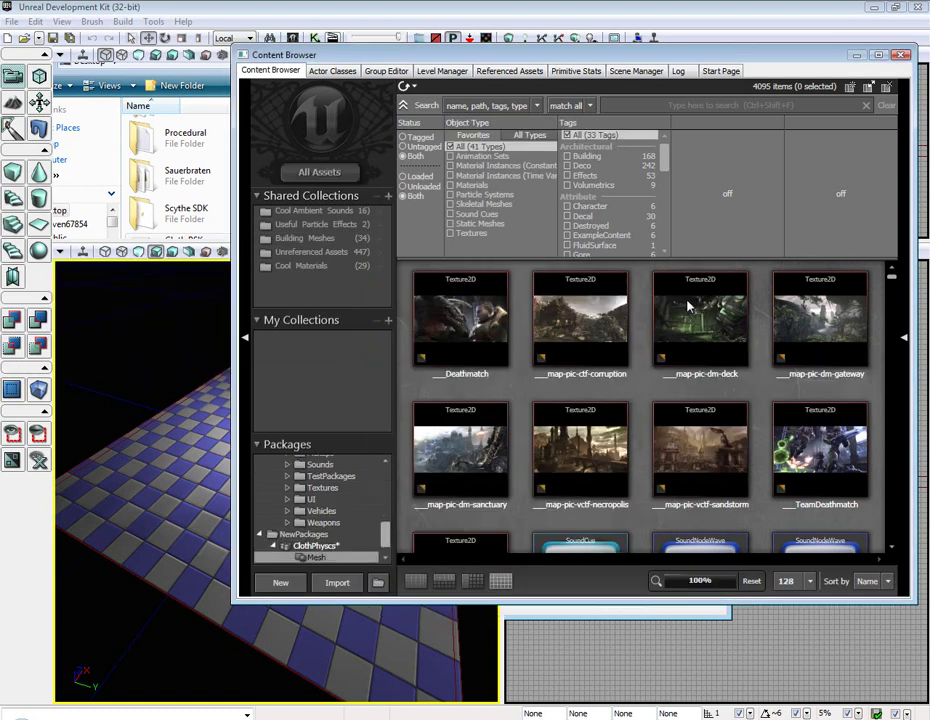
# Step: Open the imported Cloth skeletal mesh in the AnimSet Editor and expand its Materials property
pyautogui.moveTo(413, 60); pyautogui.dragTo(333, 88)
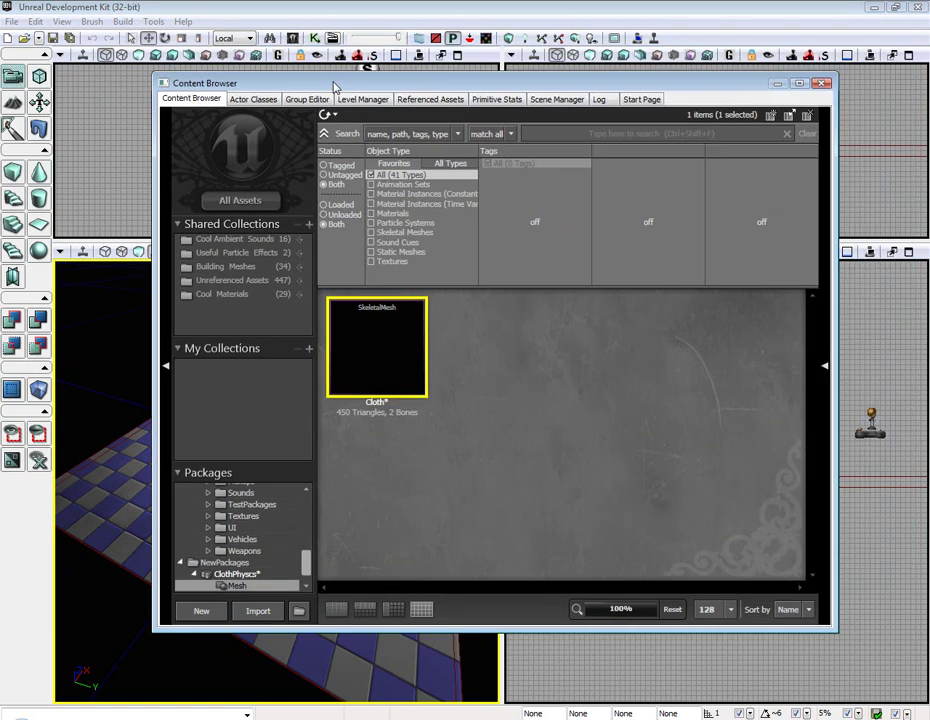
pyautogui.doubleClick(375, 364)
pyautogui.moveTo(229, 66); pyautogui.dragTo(272, 67)
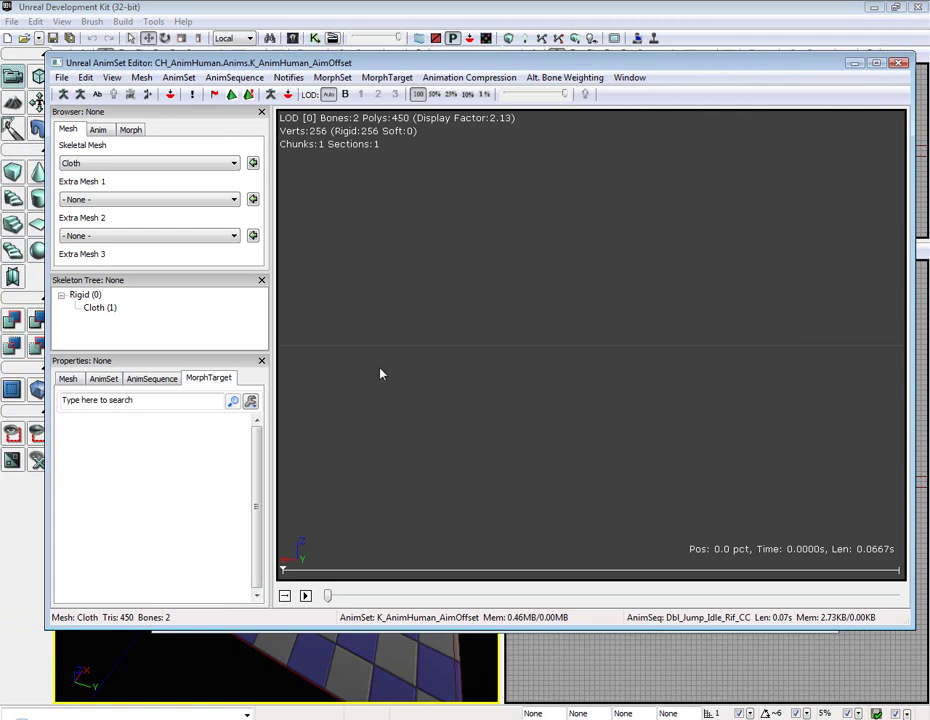
pyautogui.click(67, 379)
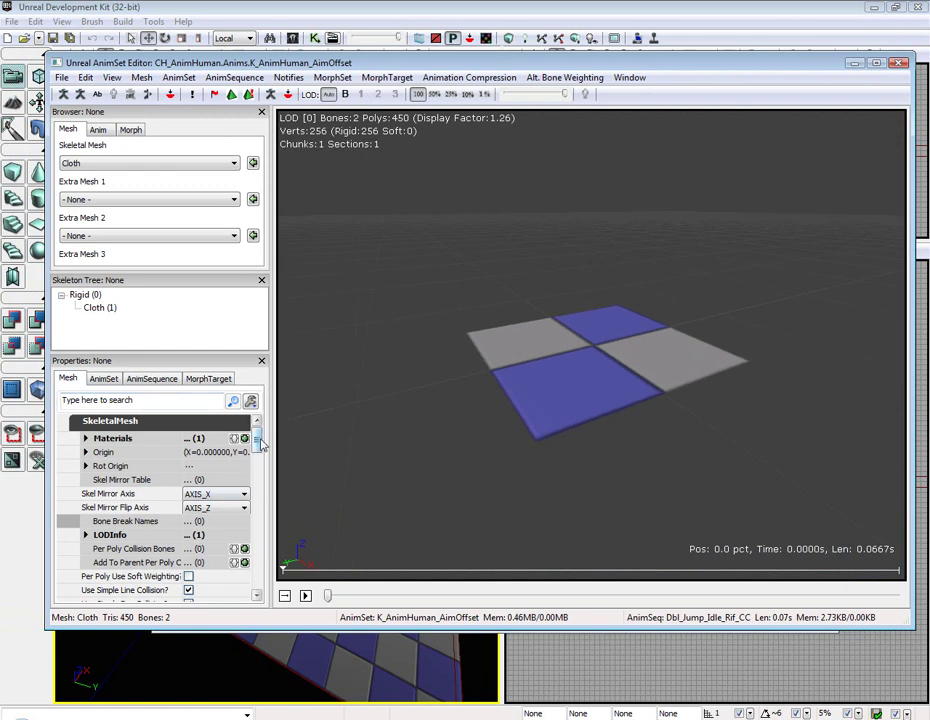
pyautogui.click(88, 439)
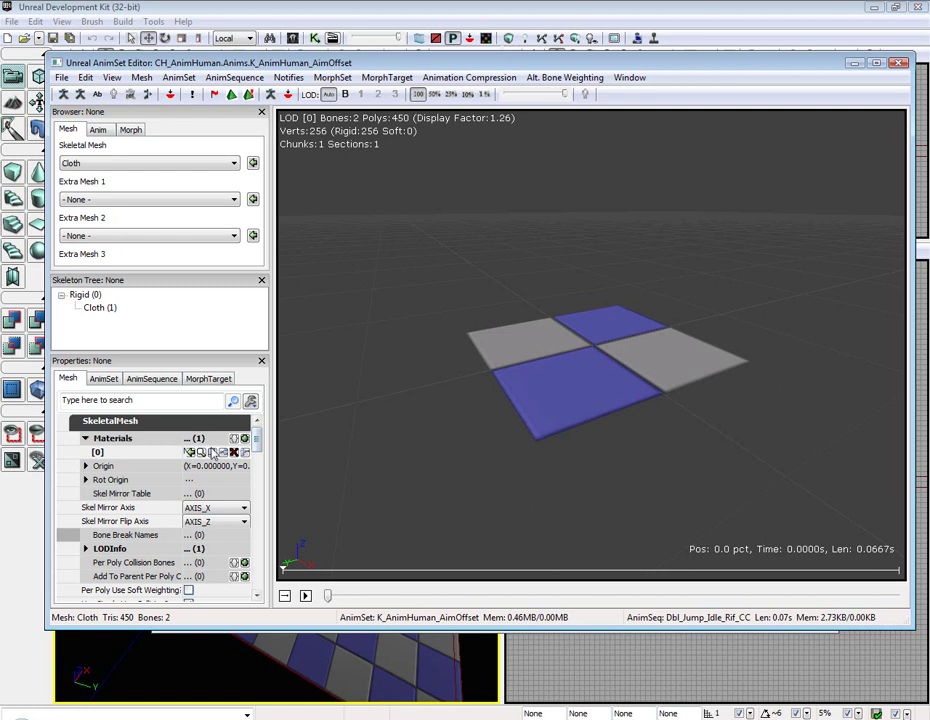
# Step: Select the M_HU_Floors_BSP_Gray_Tiles material in the Cool Materials collection and check its Two Sided setting in the Material Editor
pyautogui.click(854, 64)
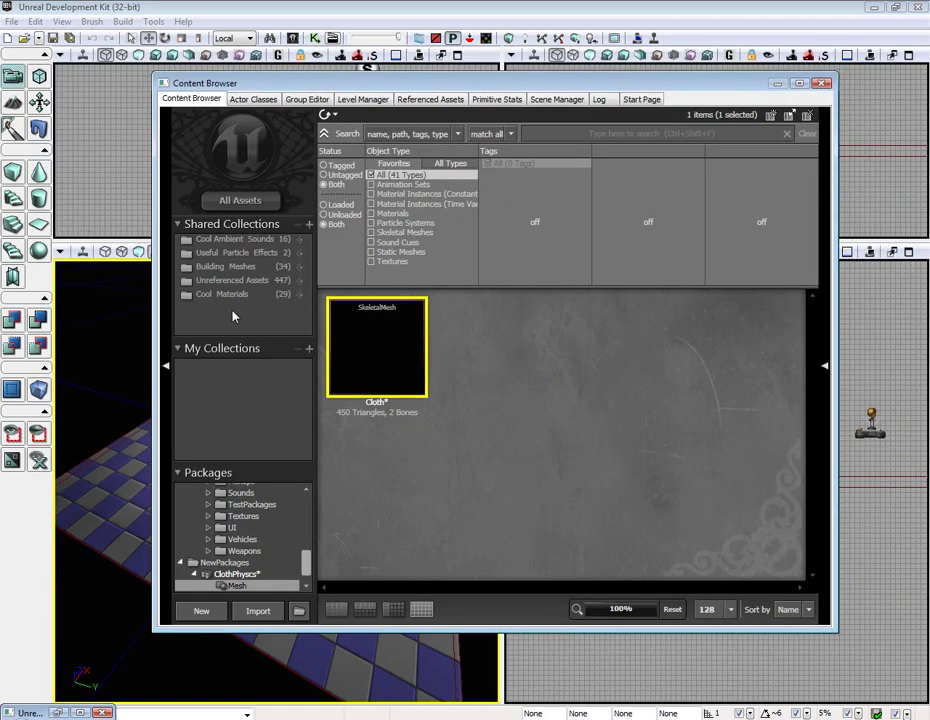
pyautogui.click(224, 296)
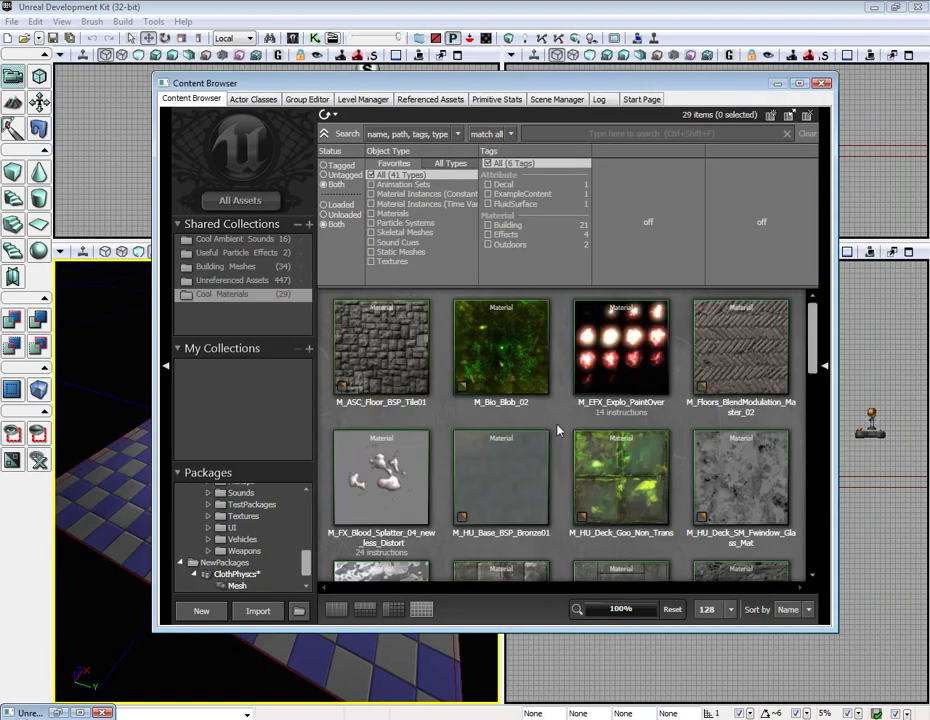
pyautogui.scroll(-3, 514, 437)
pyautogui.scroll(-5, 500, 470)
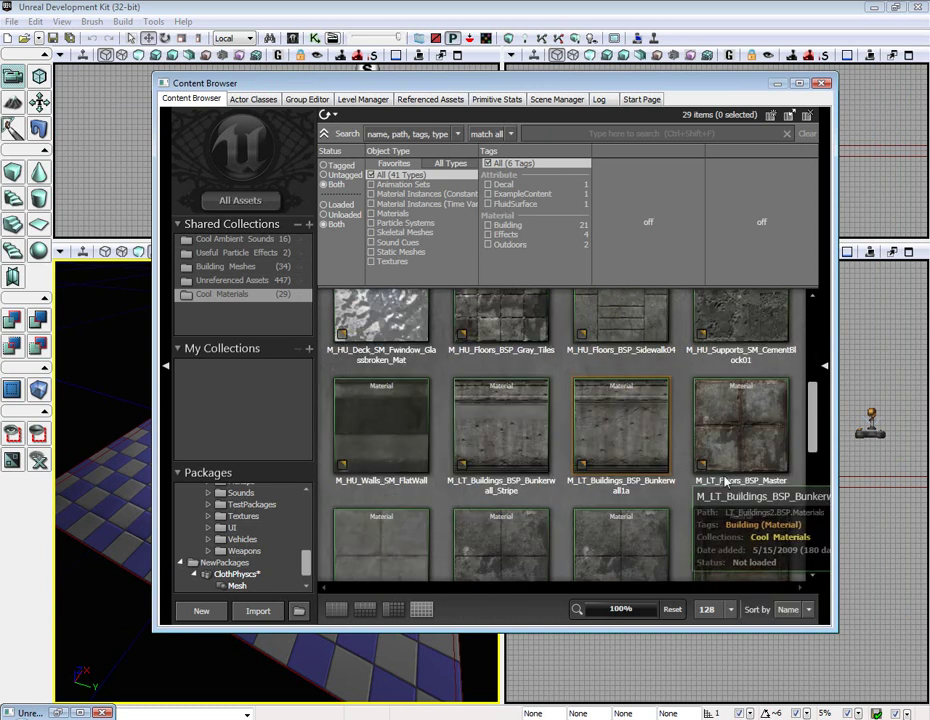
pyautogui.scroll(-2, 557, 490)
pyautogui.scroll(3, 540, 470)
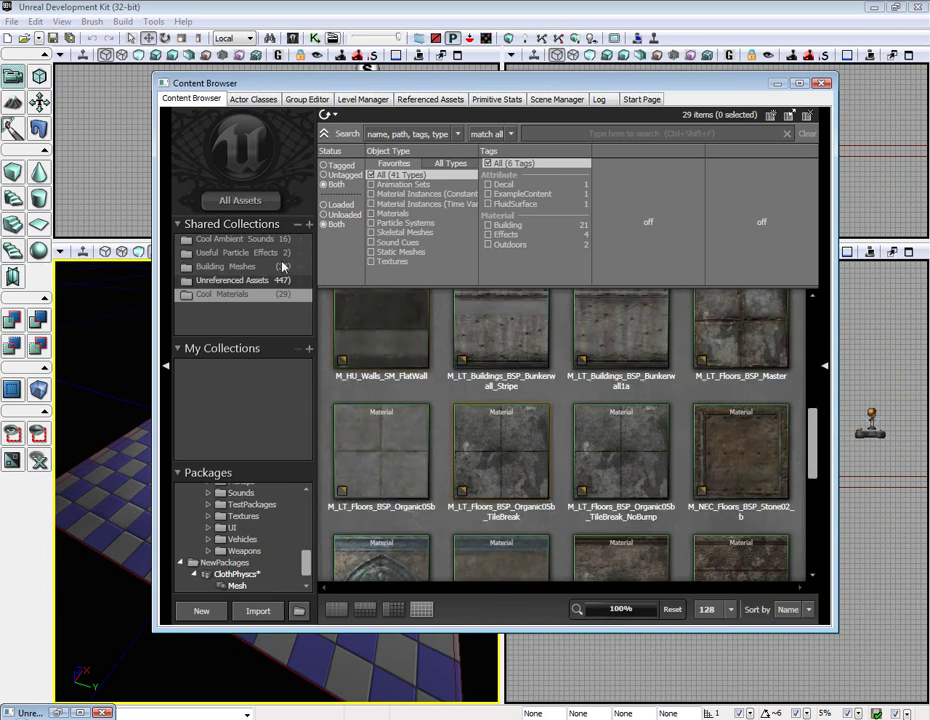
pyautogui.scroll(1, 524, 447)
pyautogui.scroll(3, 517, 450)
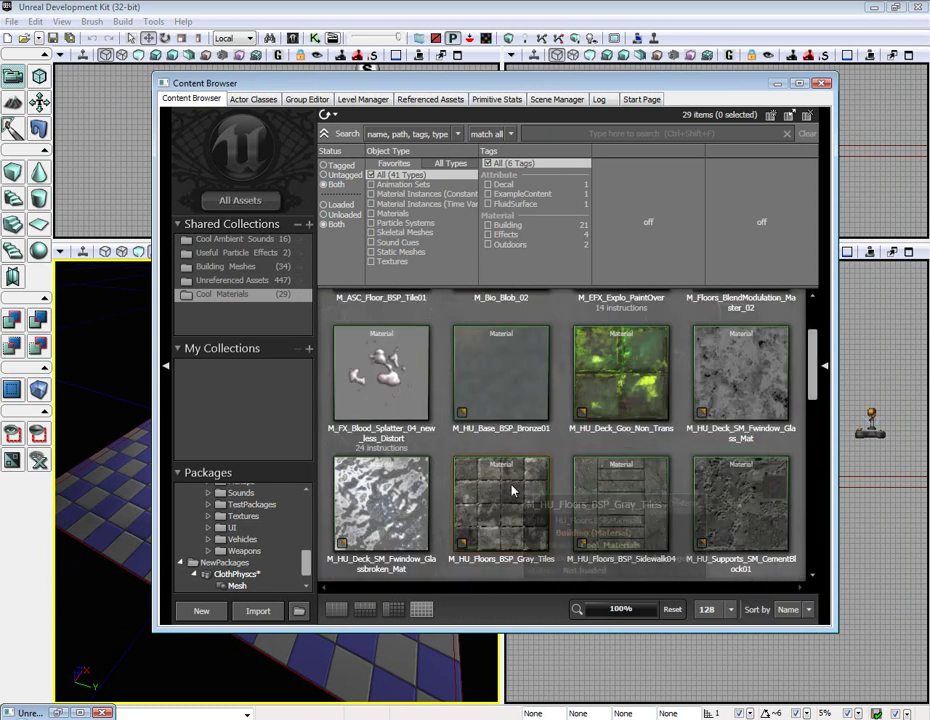
pyautogui.click(512, 490)
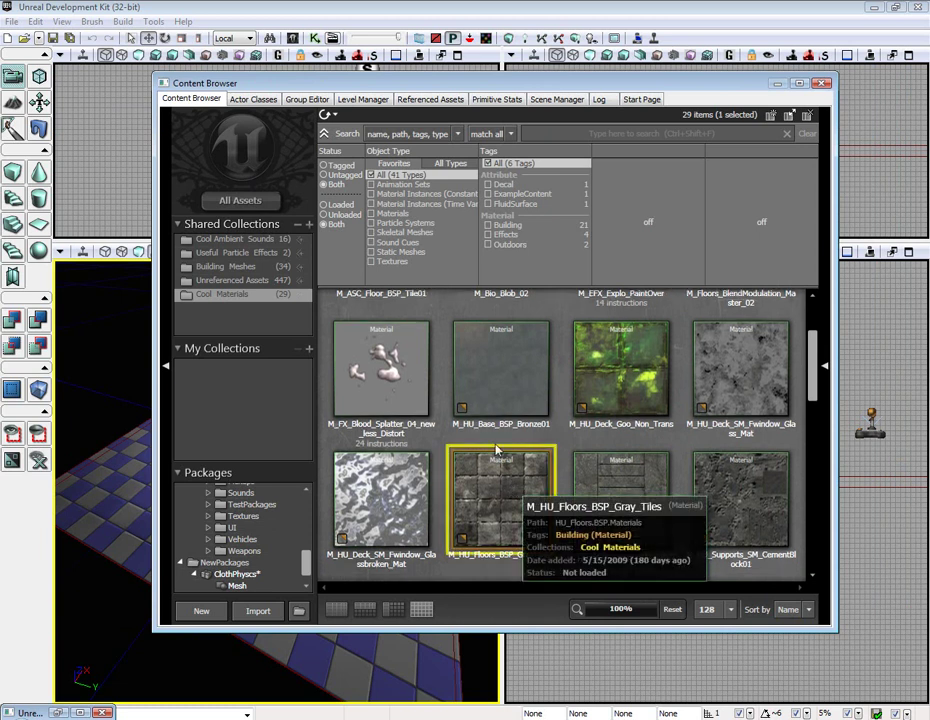
pyautogui.doubleClick(512, 490)
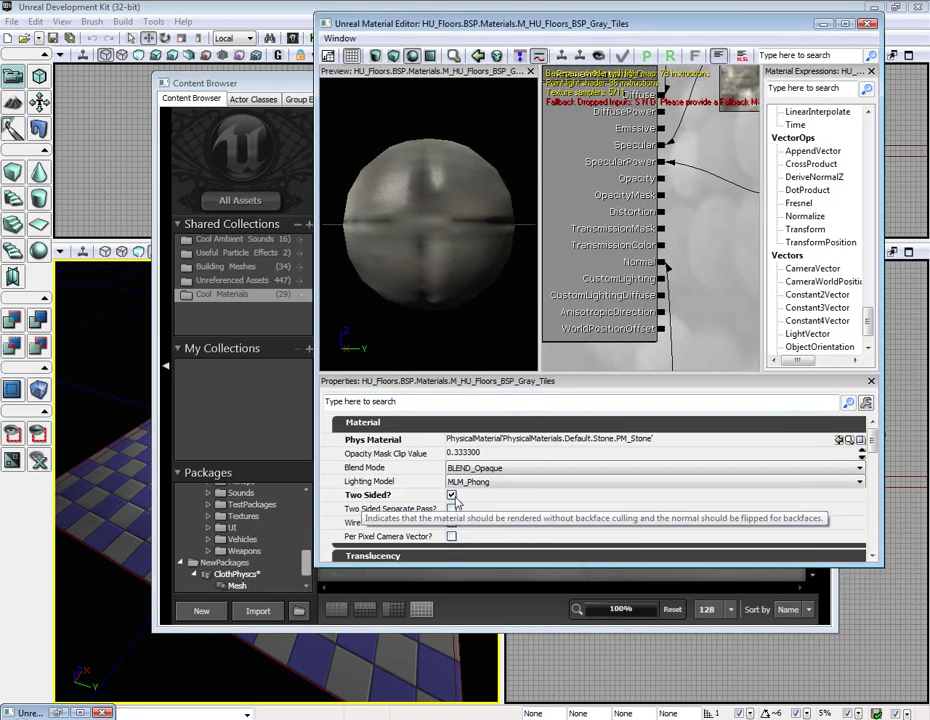
pyautogui.click(869, 23)
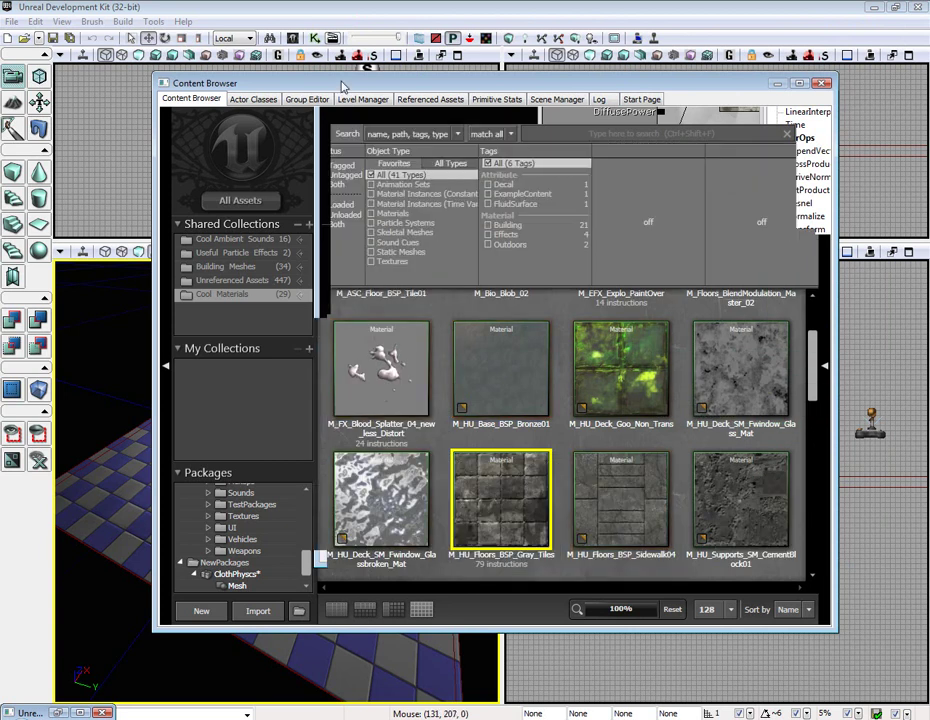
# Step: Assign the selected gray tiles material to slot [0] of the Cloth mesh in the AnimSet Editor
pyautogui.moveTo(340, 86); pyautogui.dragTo(927, 188)
pyautogui.click(61, 713)
pyautogui.moveTo(743, 188); pyautogui.dragTo(733, 679)
pyautogui.moveTo(924, 681); pyautogui.dragTo(562, 135)
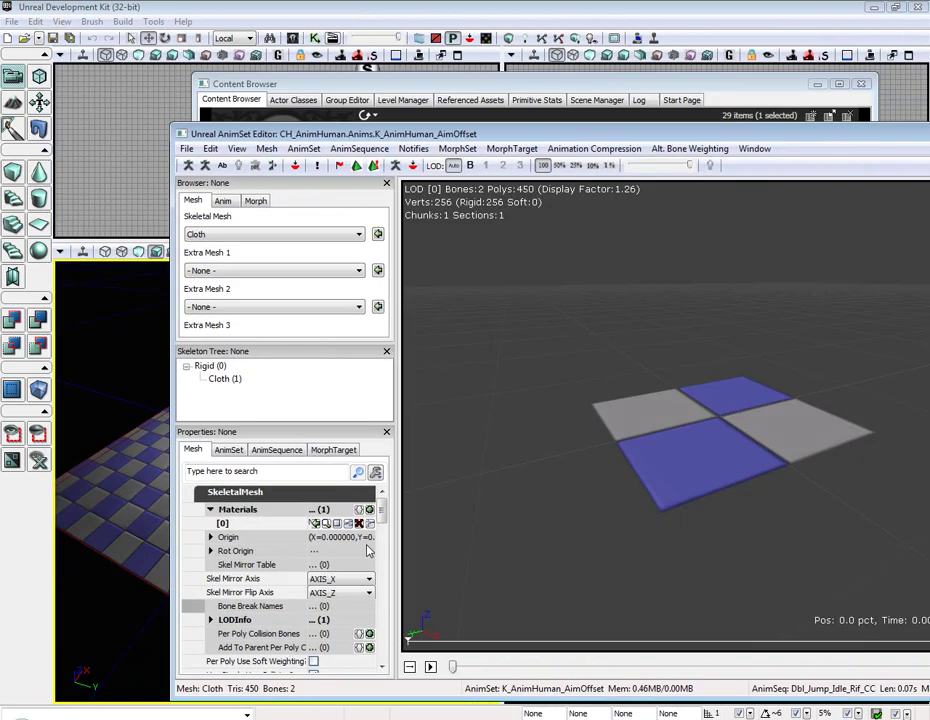
pyautogui.click(316, 524)
pyautogui.moveTo(660, 501); pyautogui.dragTo(740, 460)
pyautogui.moveTo(645, 133); pyautogui.dragTo(549, 103)
# Step: Enable Force CPUSkinning and disable Use Packed Position for the Cloth mesh
pyautogui.moveTo(287, 481); pyautogui.dragTo(290, 518)
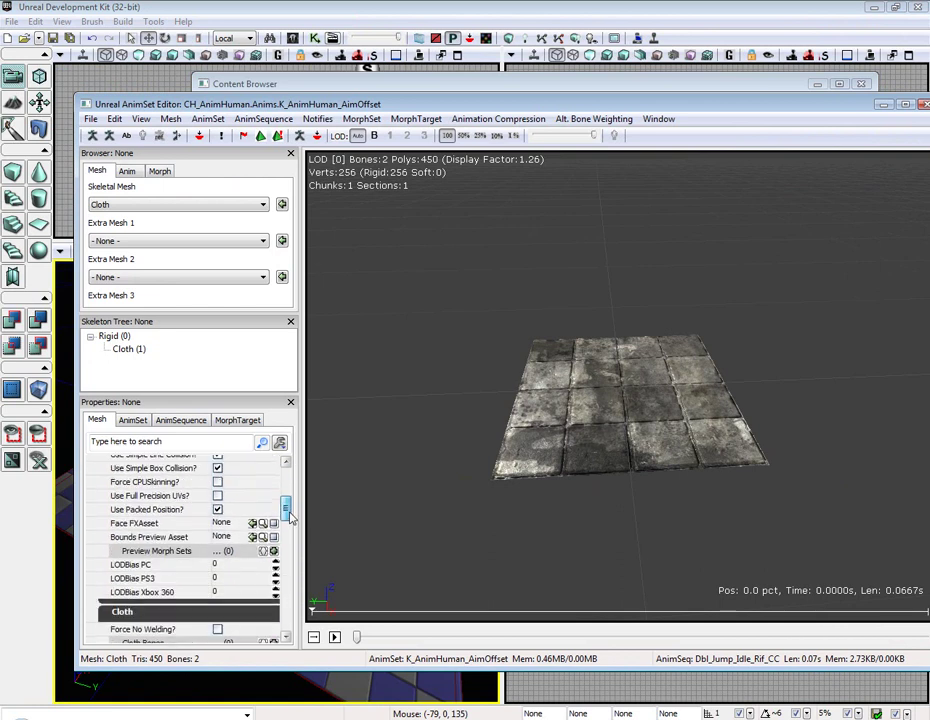
pyautogui.click(217, 483)
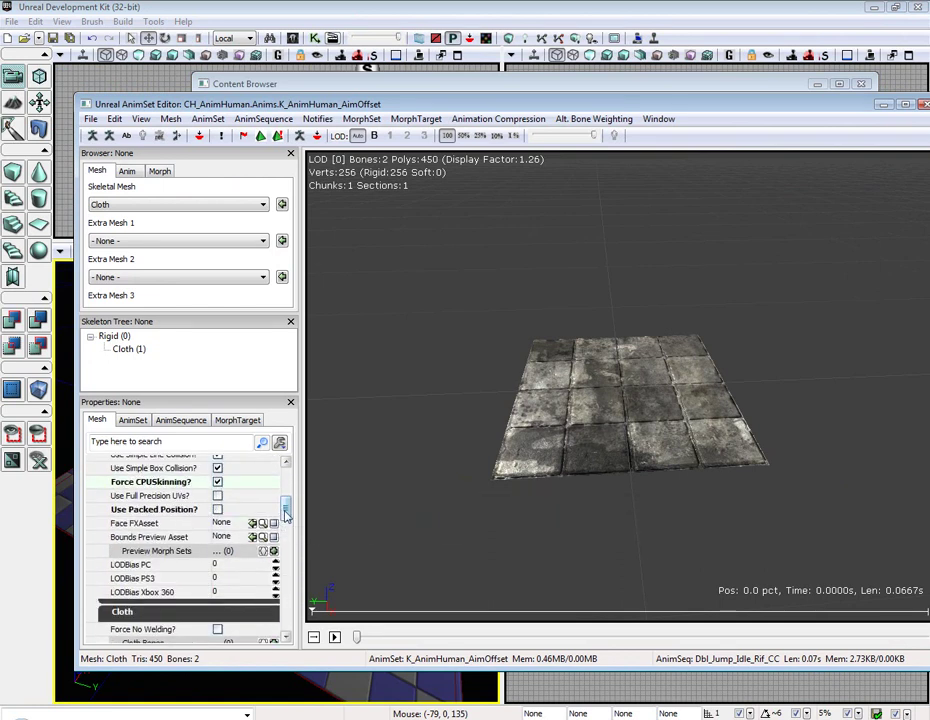
# Step: Maximize the AnimSet Editor and add a Cloth Bones entry set to the bone Cloth
pyautogui.moveTo(283, 514); pyautogui.dragTo(290, 542)
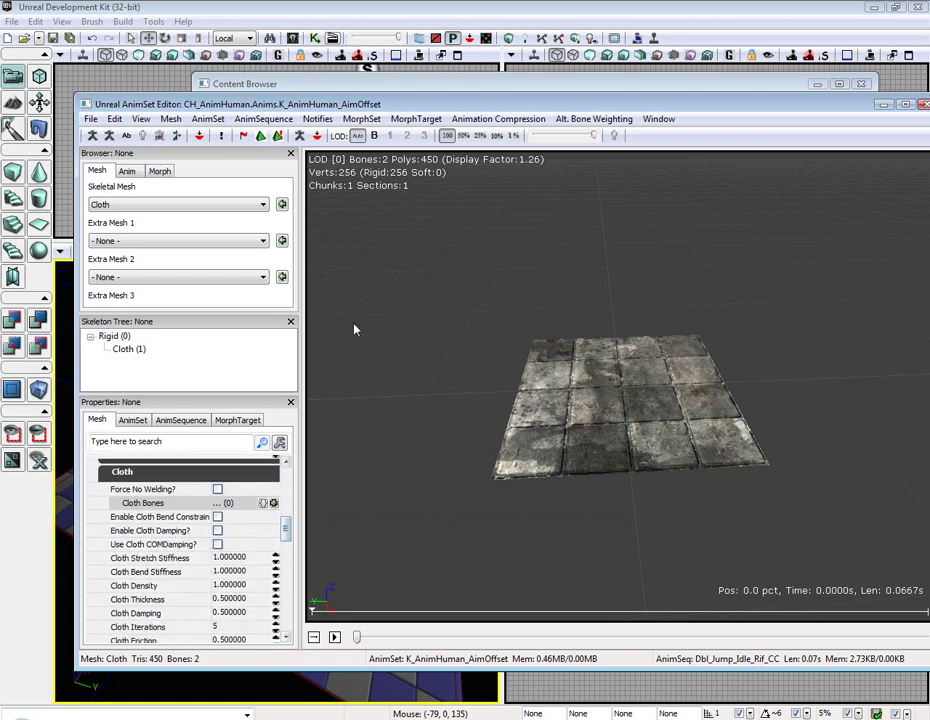
pyautogui.doubleClick(308, 104)
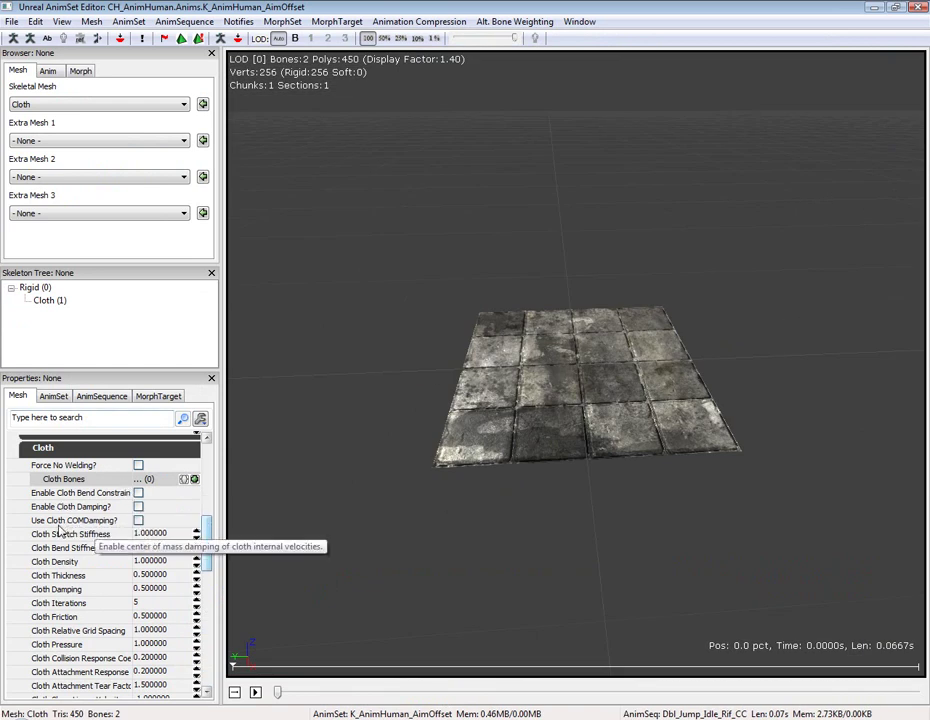
pyautogui.moveTo(204, 545)
pyautogui.mouseDown()
pyautogui.moveTo(208, 556)
pyautogui.moveTo(208, 548)
pyautogui.mouseUp()
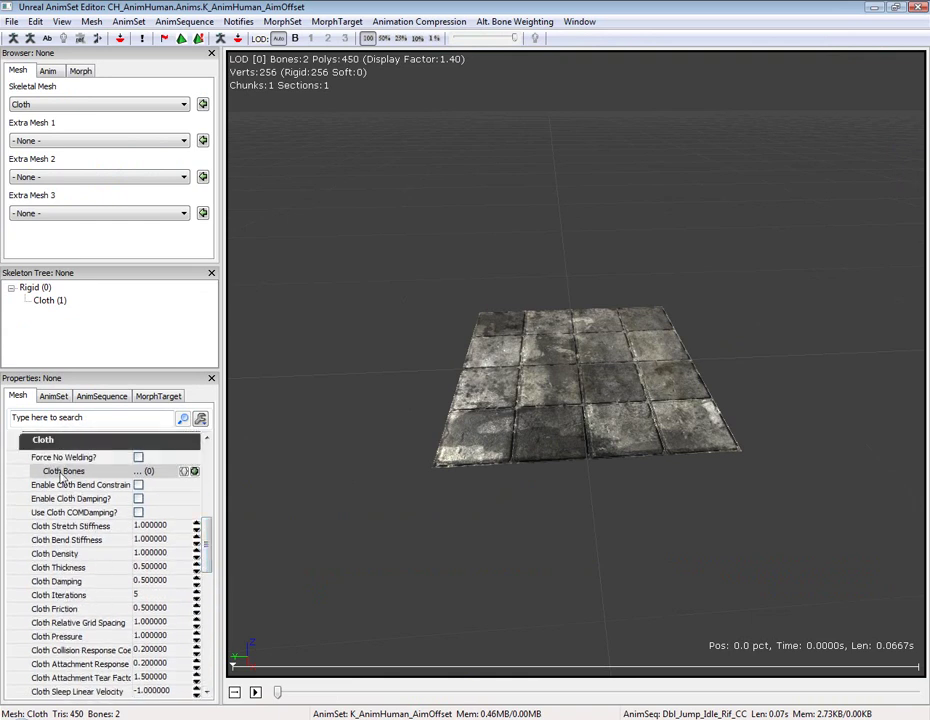
pyautogui.click(196, 472)
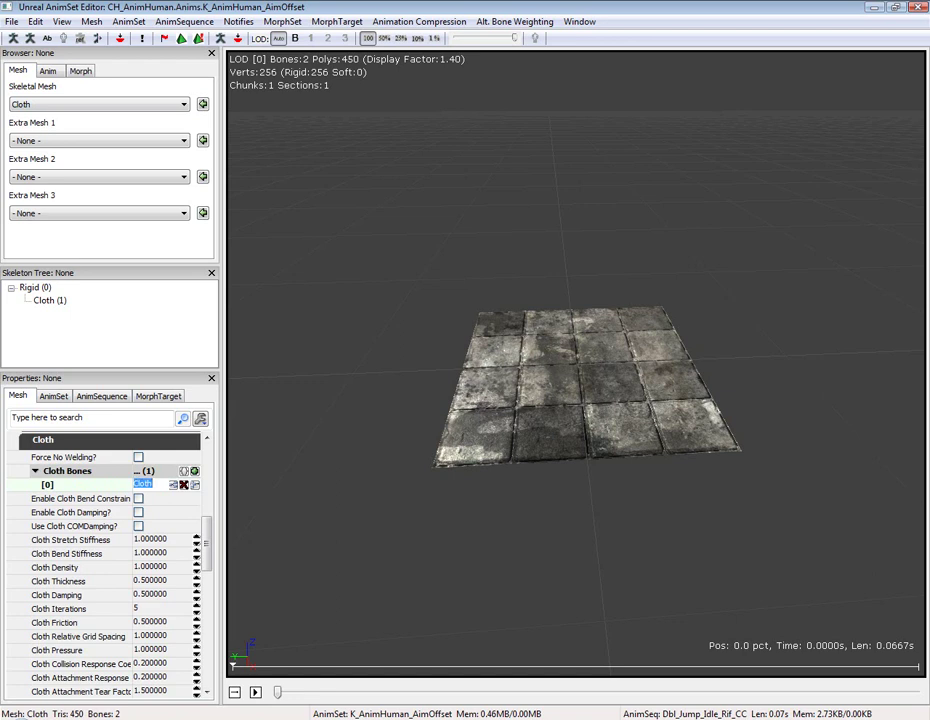
# Step: Turn on the cloth simulation preview for the mesh and look over the remaining cloth properties
pyautogui.moveTo(384, 402); pyautogui.dragTo(525, 385)
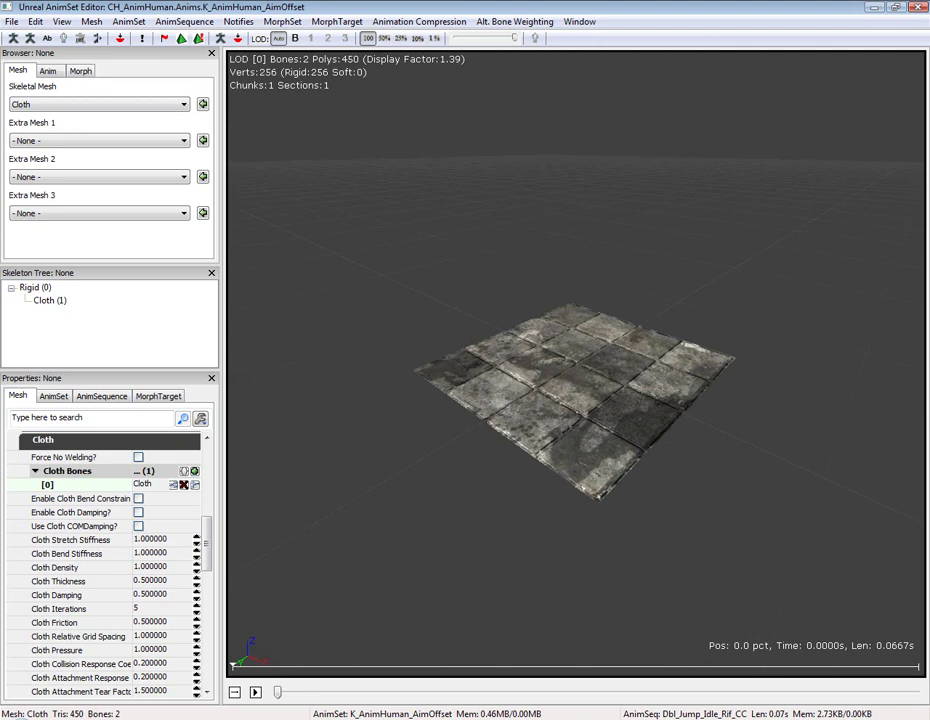
pyautogui.click(165, 38)
pyautogui.moveTo(400, 260); pyautogui.dragTo(785, 195)
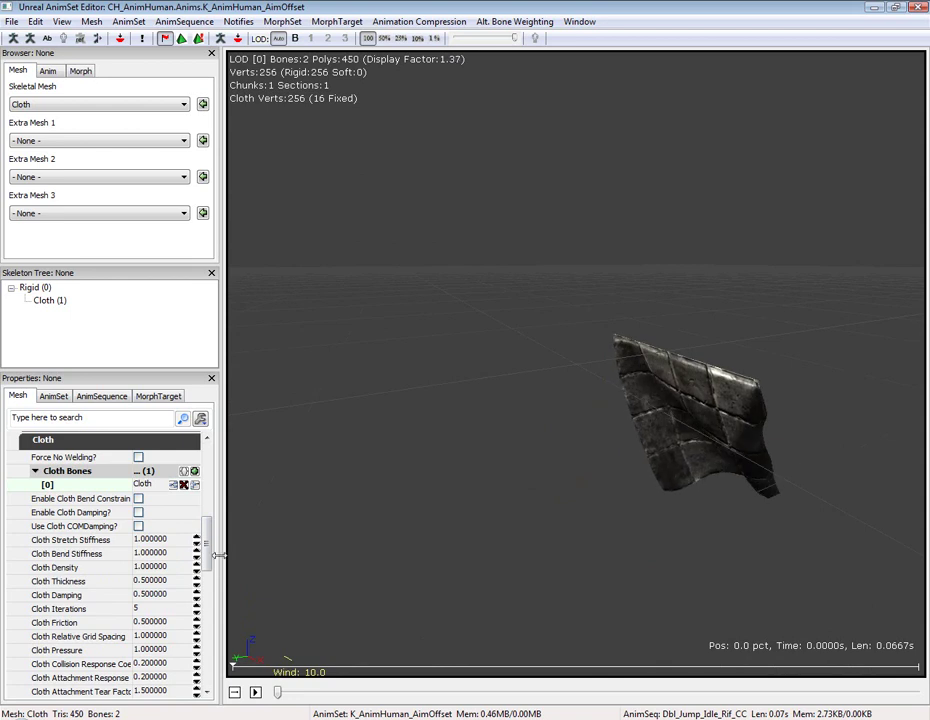
pyautogui.moveTo(208, 544); pyautogui.dragTo(208, 599)
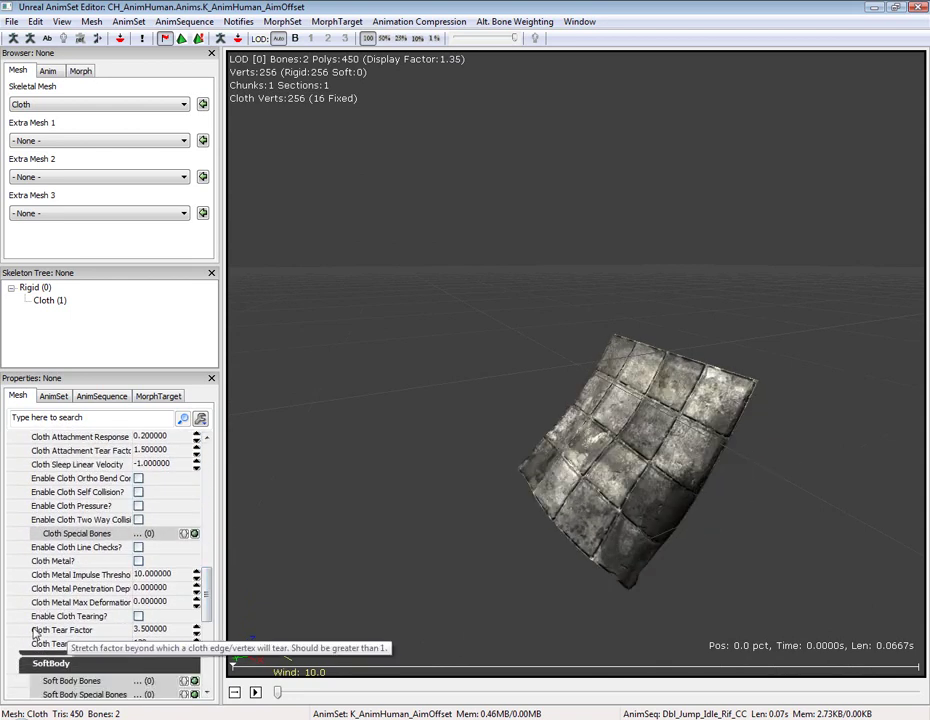
# Step: Enable cloth tearing for the Cloth mesh and set its Cloth Tear Factor to 1.2
pyautogui.click(138, 616)
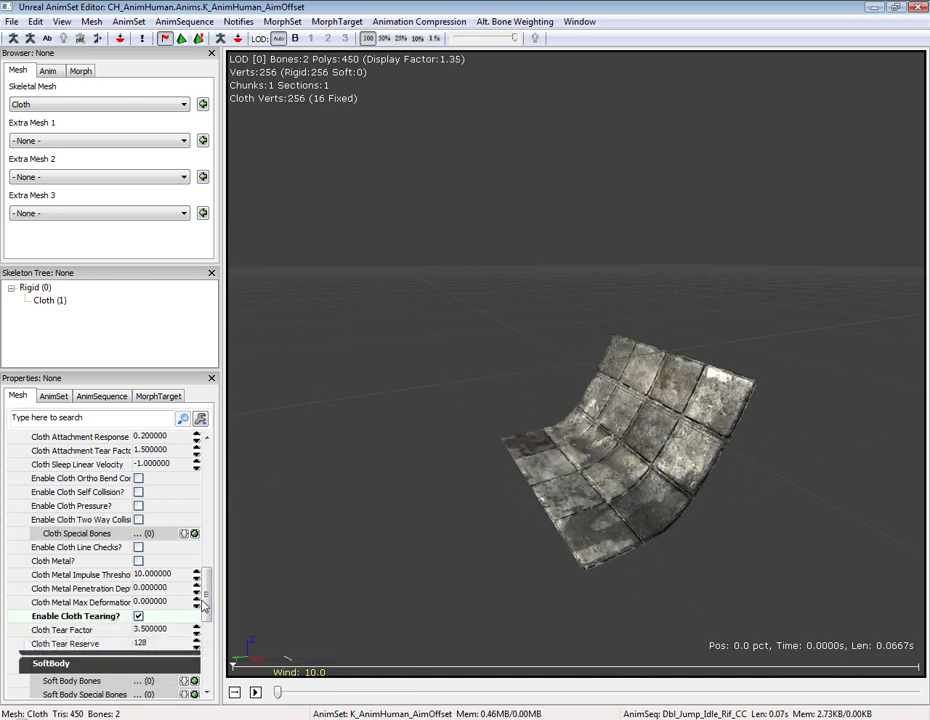
pyautogui.moveTo(206, 600); pyautogui.dragTo(206, 610)
pyautogui.click(145, 615)
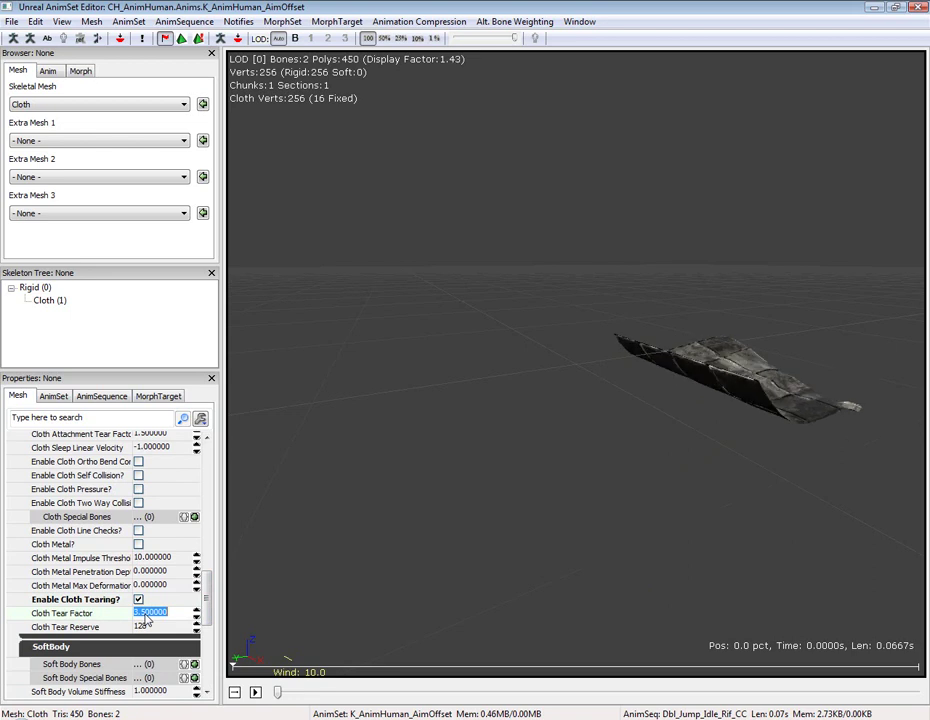
pyautogui.write('1')
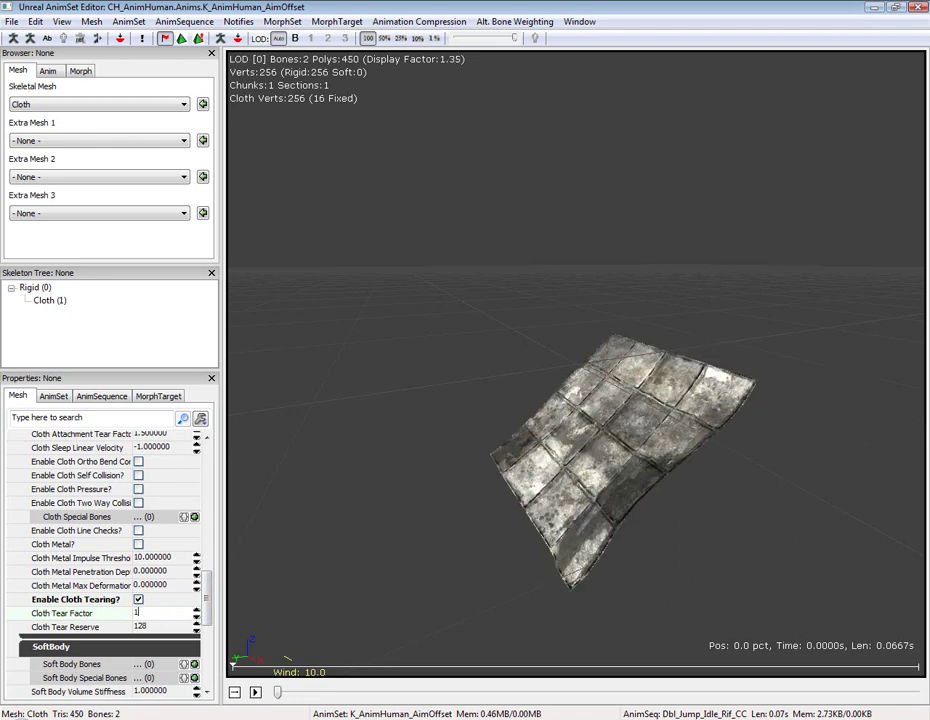
pyautogui.write('.2')
pyautogui.press('Return')
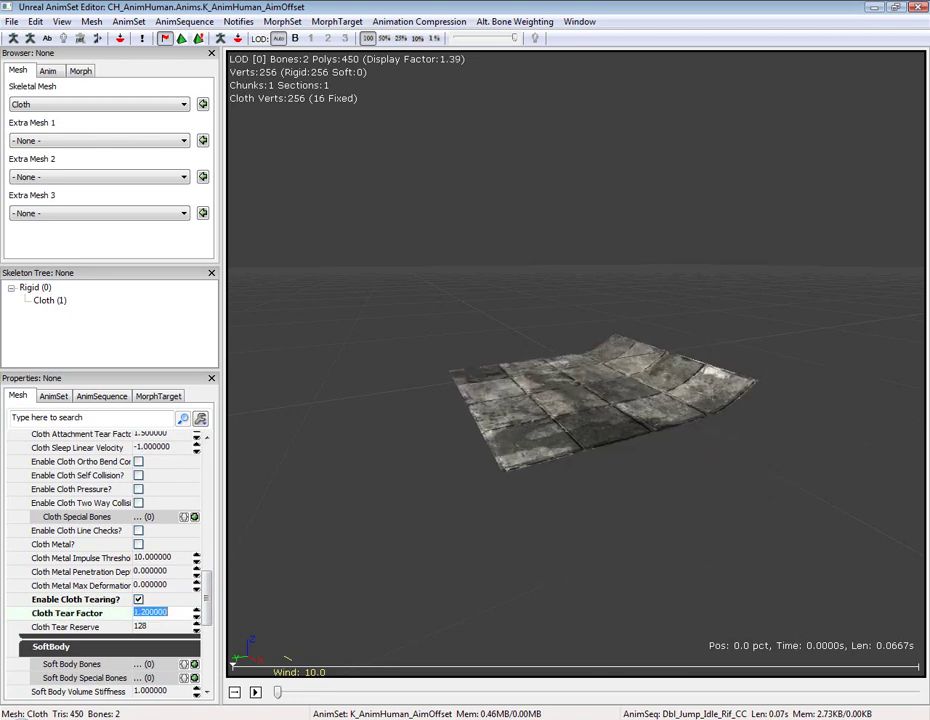
# Step: Set the Cloth Tear Reserve to 512 and check the simulated cloth in the preview
pyautogui.click(147, 629)
pyautogui.write('512')
pyautogui.press('Return')
pyautogui.moveTo(480, 486); pyautogui.dragTo(520, 470)
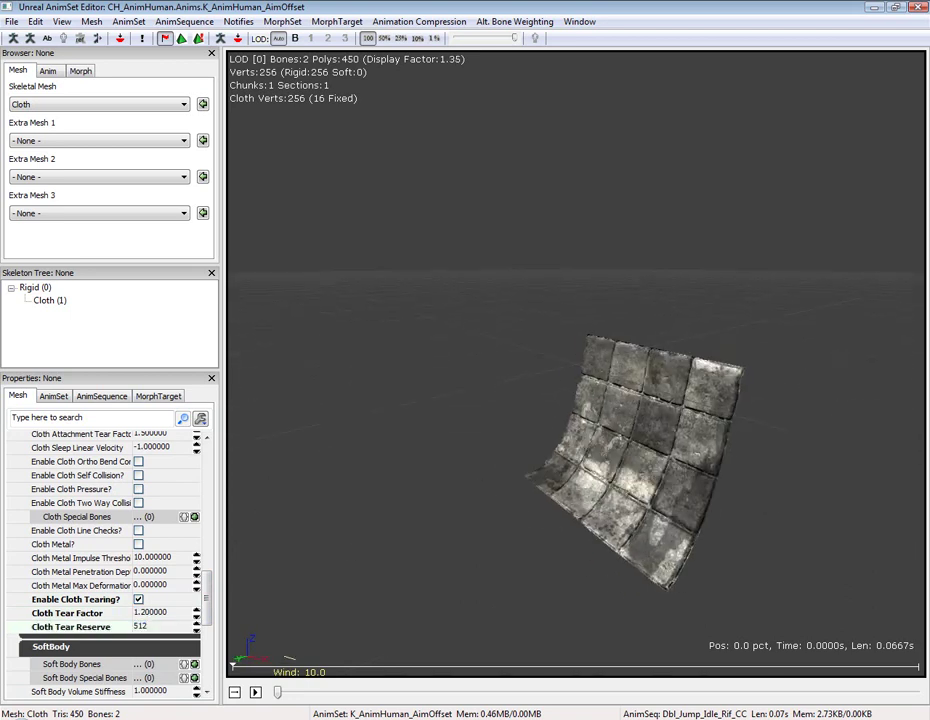
# Step: Lower the Cloth Tear Factor to 1.0 and disable cloth tearing for the mesh
pyautogui.click(146, 613)
pyautogui.write('1.')
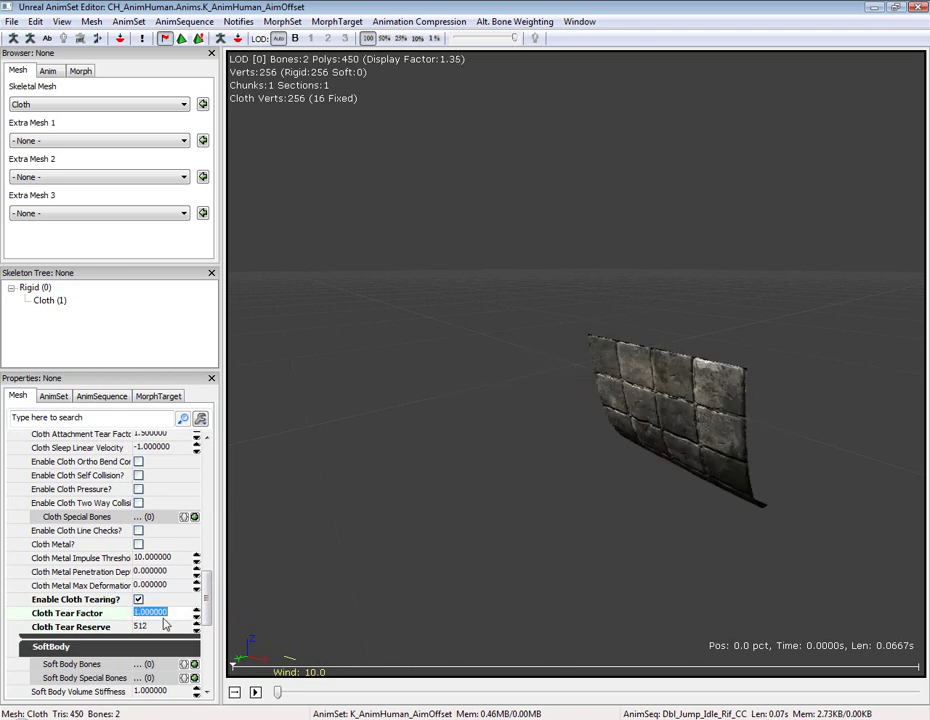
pyautogui.write('.8')
pyautogui.press('Return')
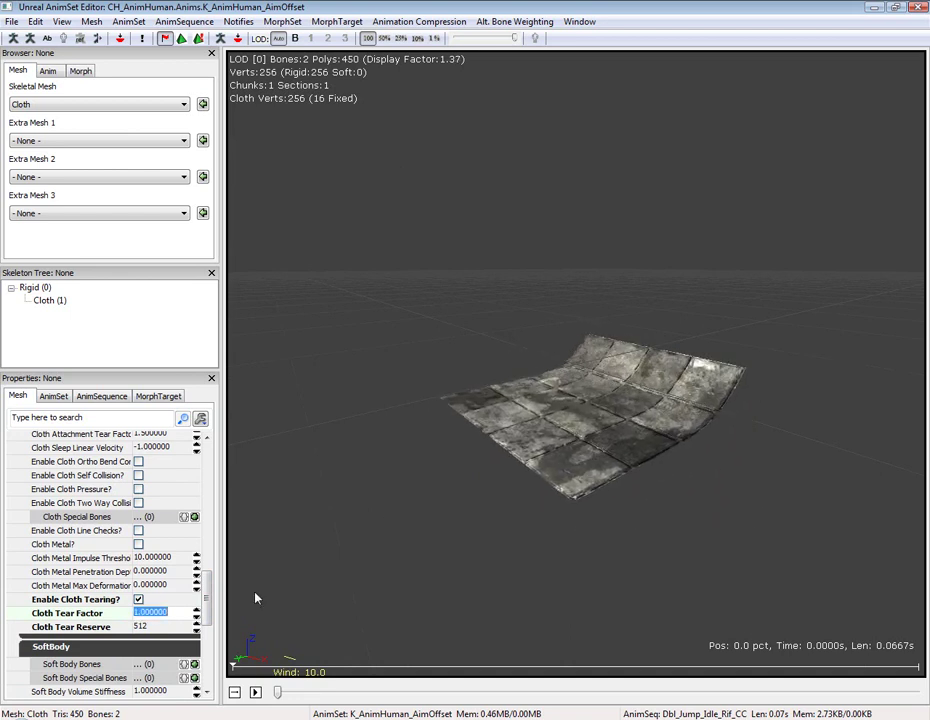
pyautogui.click(138, 599)
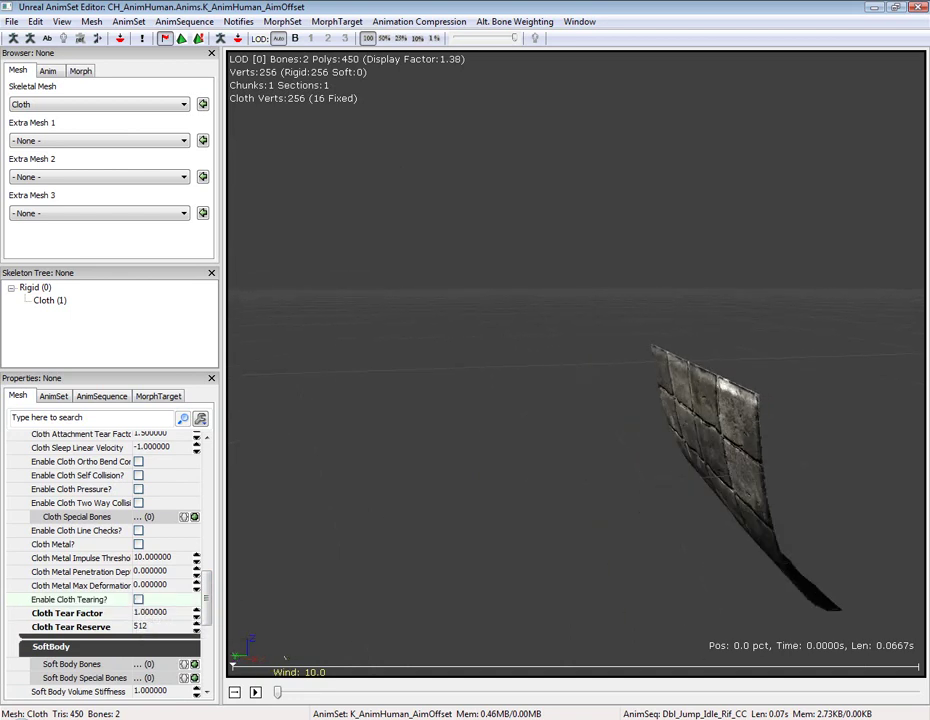
# Step: Minimize the AnimSet Editor and show the contents of the ClothPhyscs package in the Content Browser
pyautogui.doubleClick(322, 10)
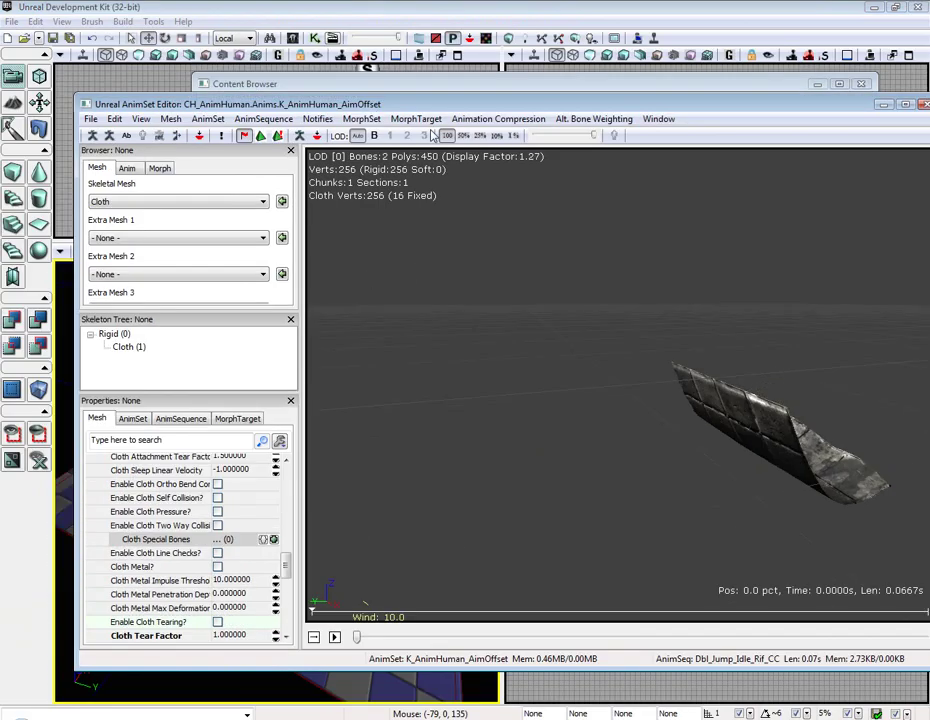
pyautogui.click(876, 108)
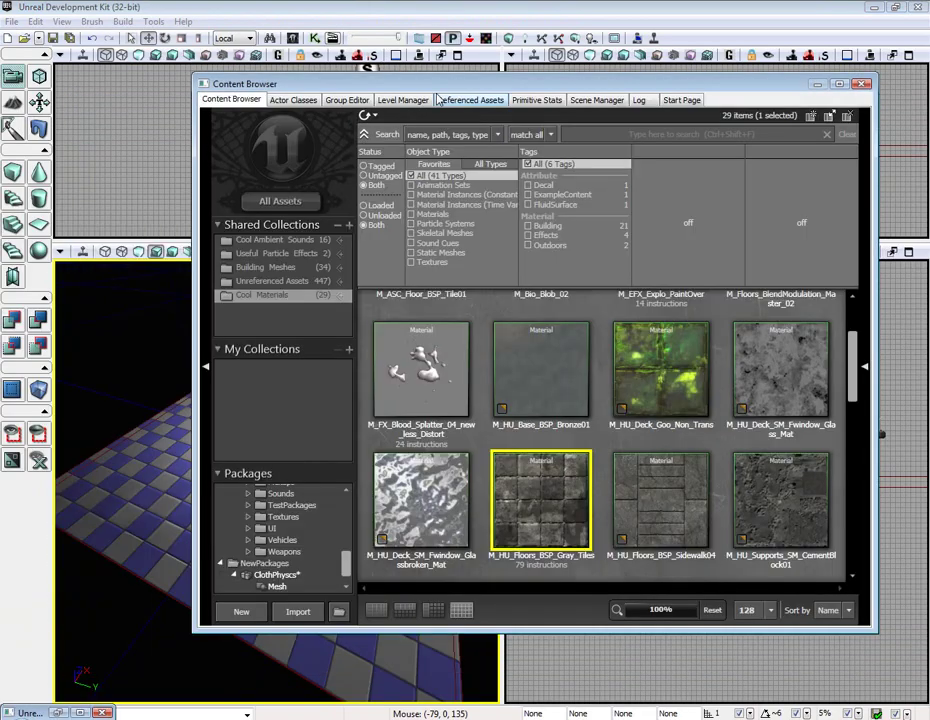
pyautogui.moveTo(437, 88); pyautogui.dragTo(574, 90)
pyautogui.click(444, 202)
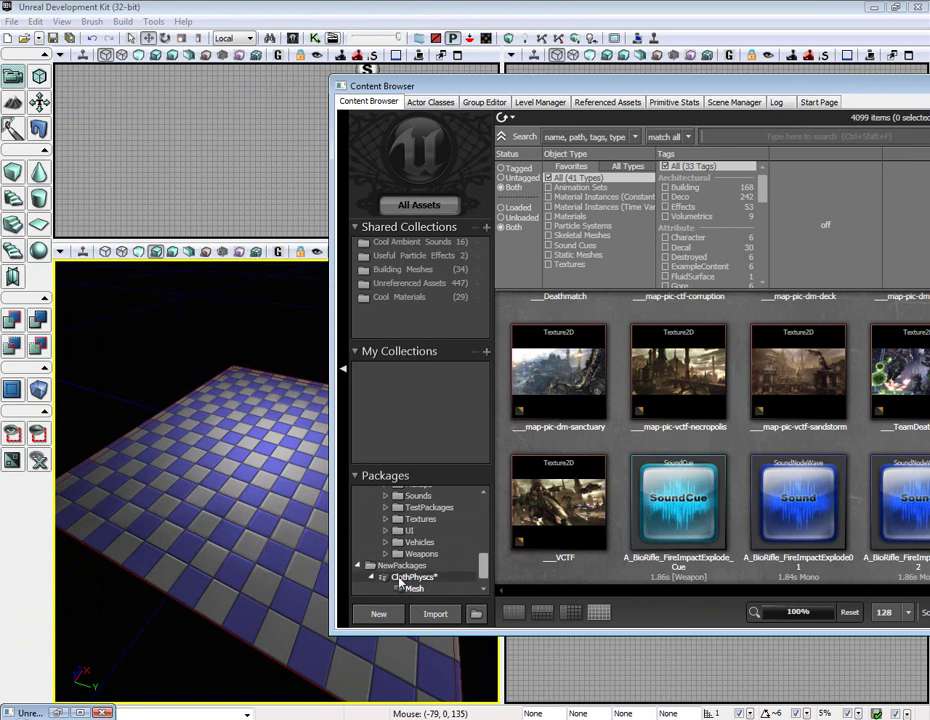
pyautogui.click(405, 578)
# Step: Place the Cloth skeletal mesh in the level and raise it well above the checkered floor
pyautogui.moveTo(585, 388); pyautogui.dragTo(409, 426)
pyautogui.moveTo(233, 483); pyautogui.dragTo(233, 483)
pyautogui.moveTo(215, 410); pyautogui.dragTo(190, 285)
pyautogui.moveTo(182, 364); pyautogui.dragTo(318, 431, button='right')
pyautogui.moveTo(170, 398); pyautogui.dragTo(189, 392)
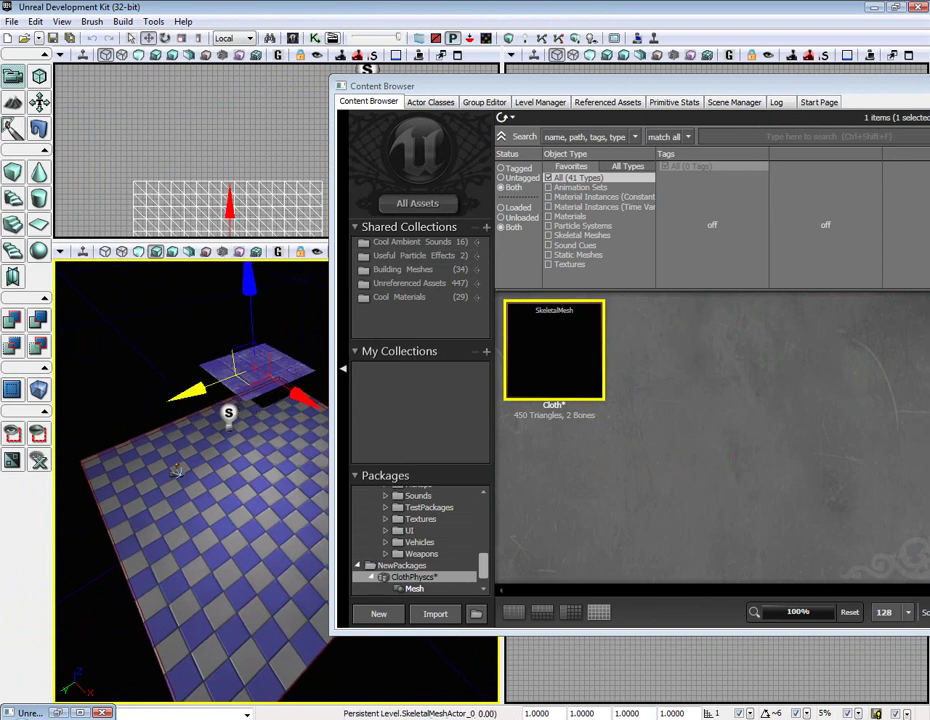
pyautogui.moveTo(247, 316); pyautogui.dragTo(247, 304)
pyautogui.moveTo(250, 369); pyautogui.dragTo(284, 381)
pyautogui.moveTo(256, 292); pyautogui.dragTo(256, 282)
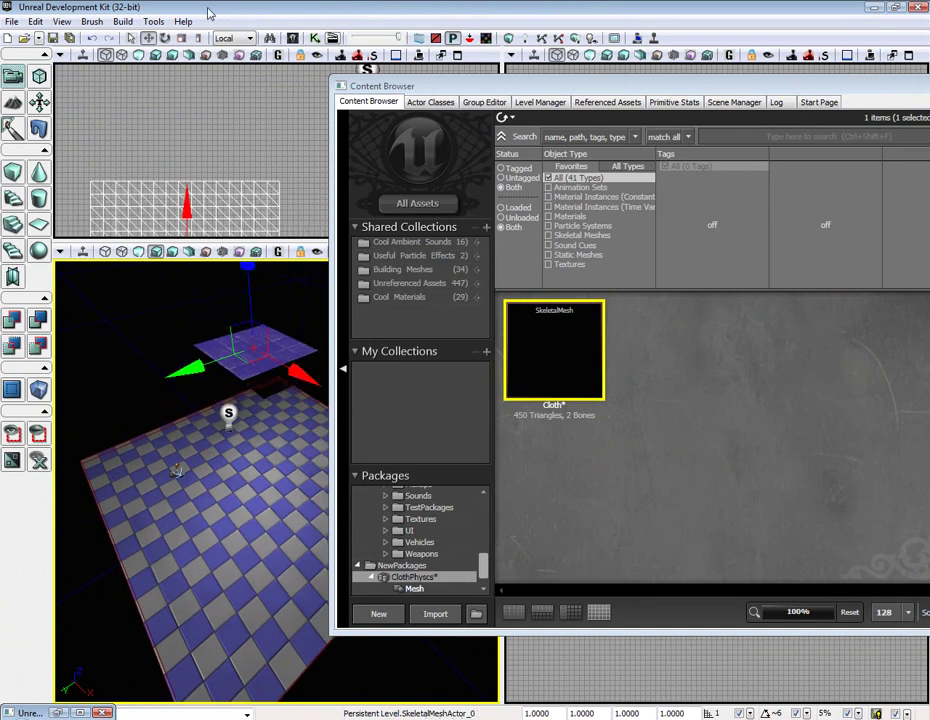
# Step: Build the level's lighting at Preview quality with Lightmass and dismiss the map check results
pyautogui.click(152, 21)
pyautogui.moveTo(121, 21)
pyautogui.click(150, 64)
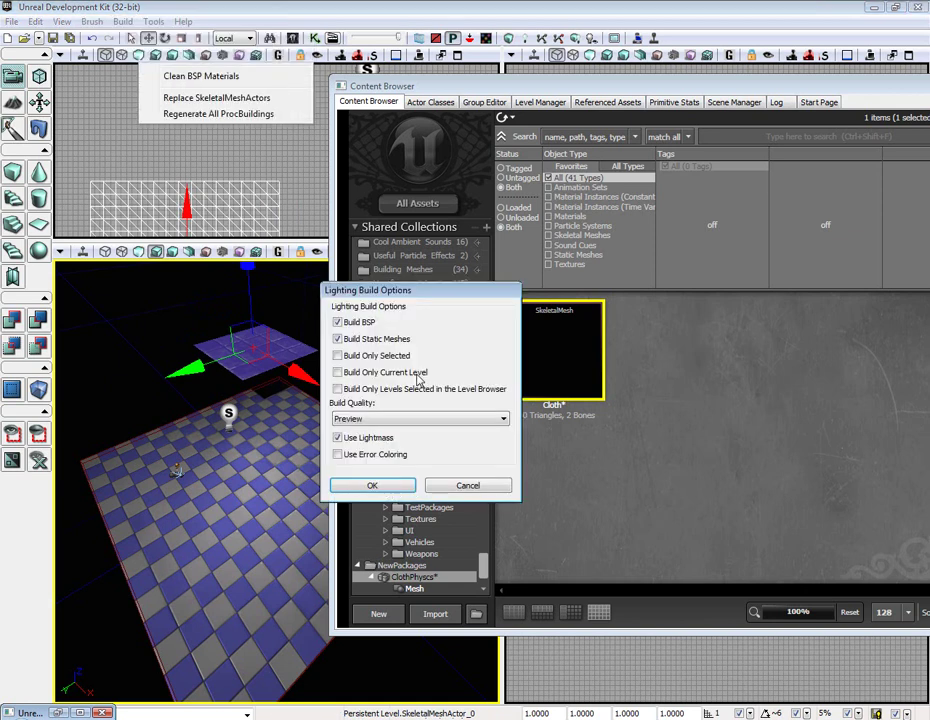
pyautogui.click(372, 485)
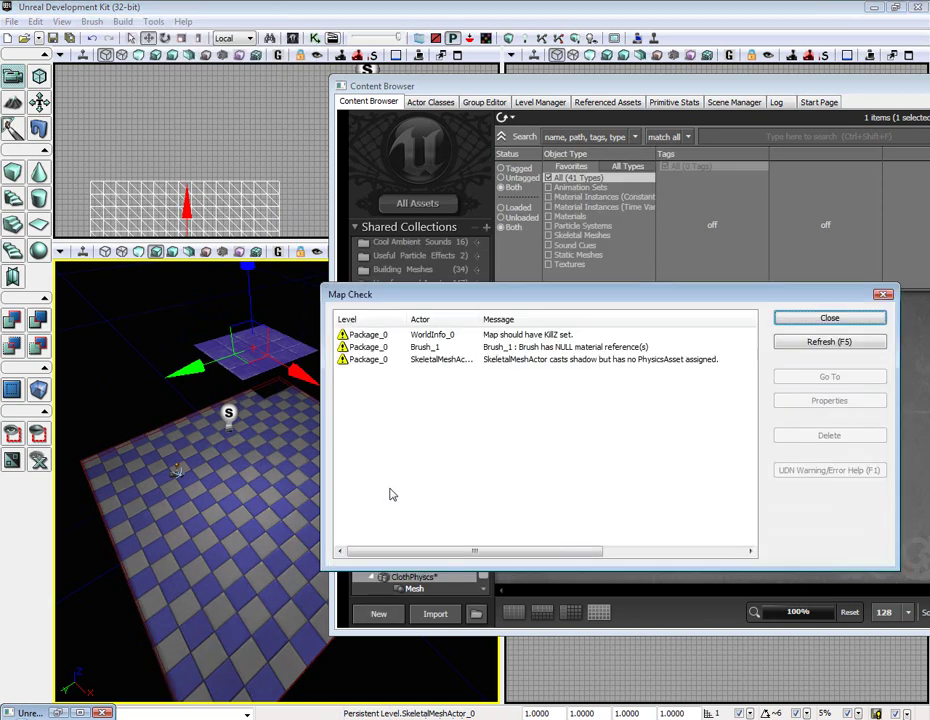
pyautogui.click(880, 317)
# Step: Play the level from a spot on the floor to check the placed cloth, and end the play session
pyautogui.rightClick(211, 590)
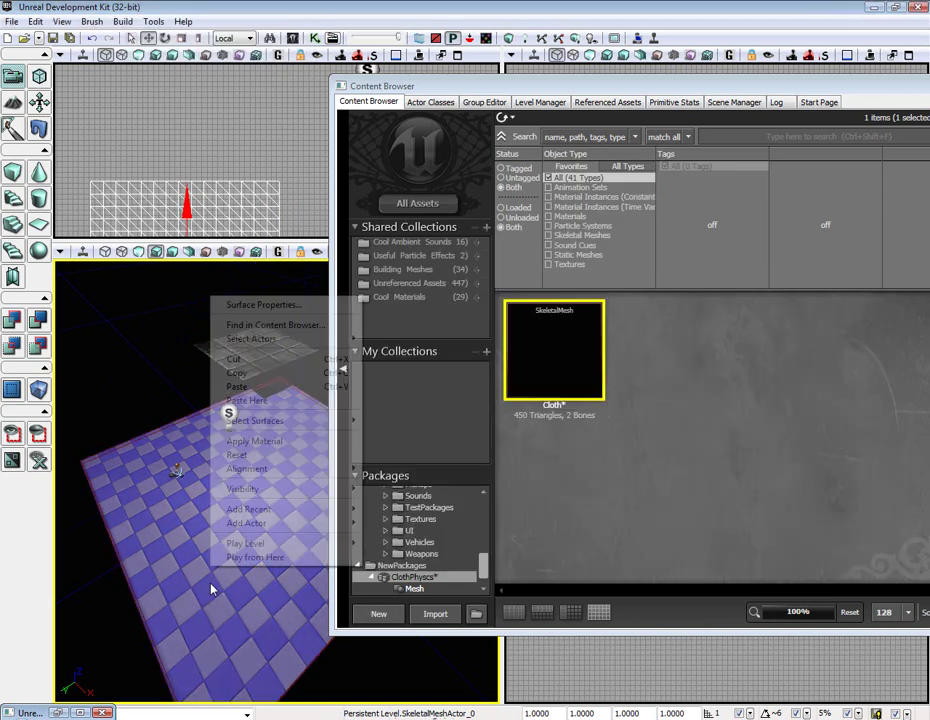
pyautogui.click(272, 557)
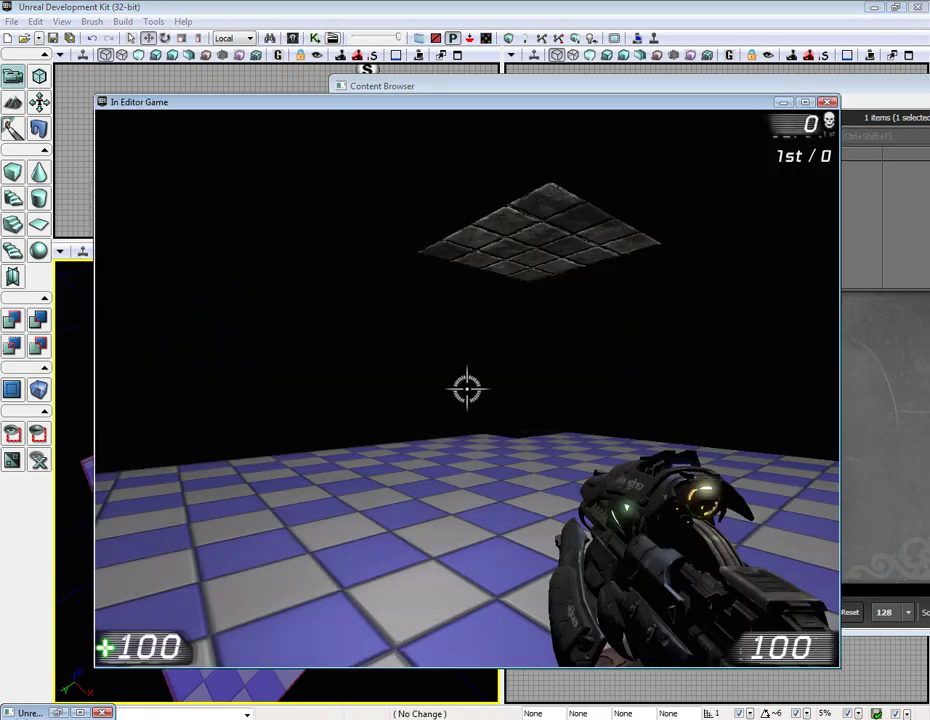
pyautogui.press('Escape')
# Step: Open the placed cloth actor's properties, expand the Cloth settings of its Skeletal Mesh Component, and maximize the properties window
pyautogui.moveTo(443, 87); pyautogui.dragTo(475, 87)
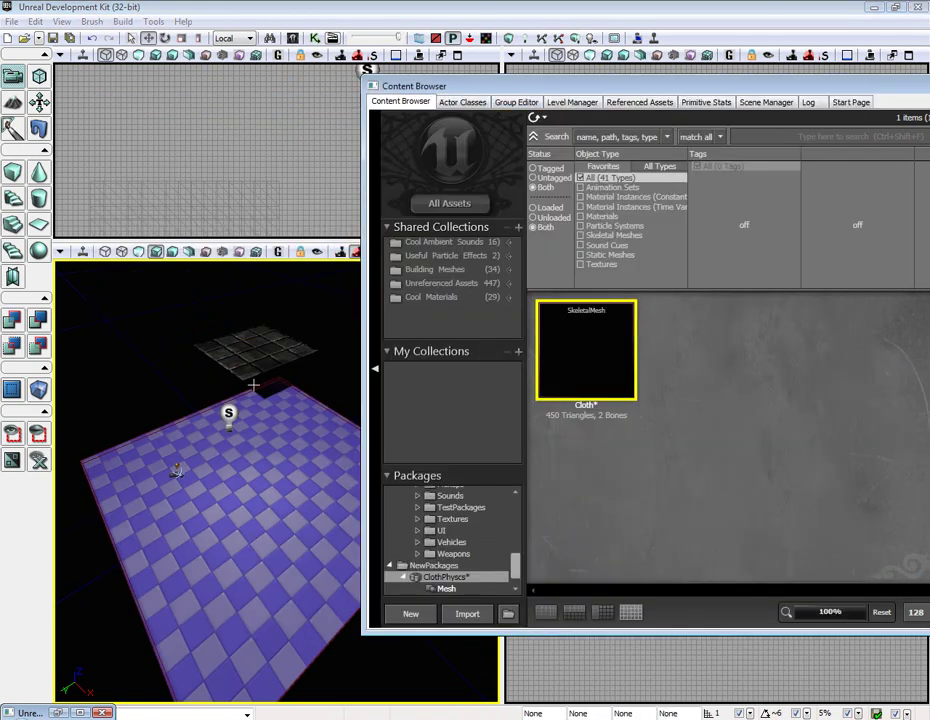
pyautogui.doubleClick(252, 353)
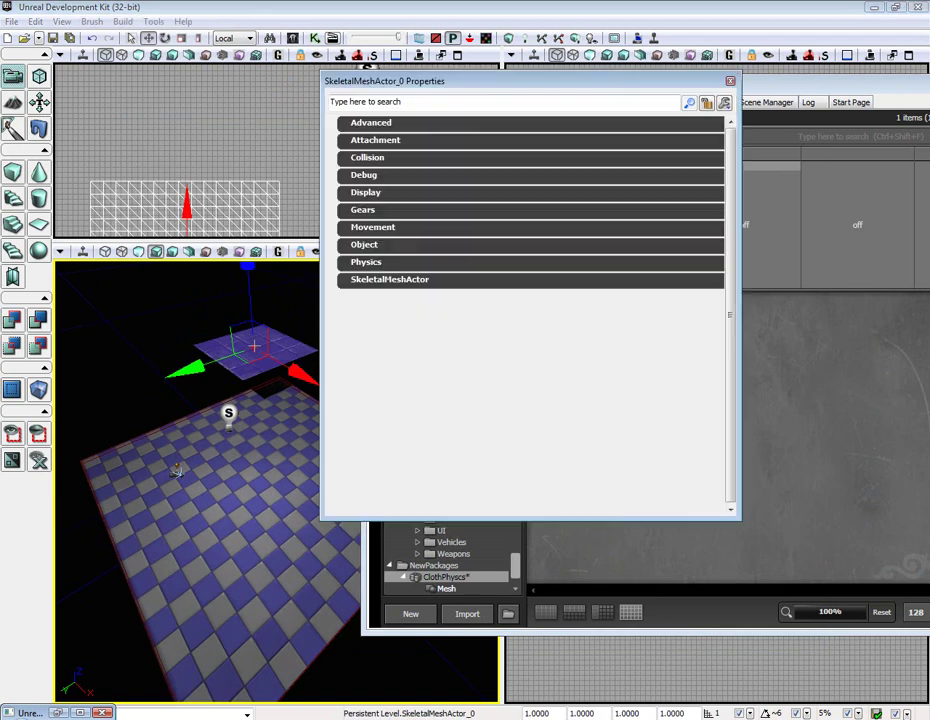
pyautogui.moveTo(387, 90); pyautogui.dragTo(470, 191)
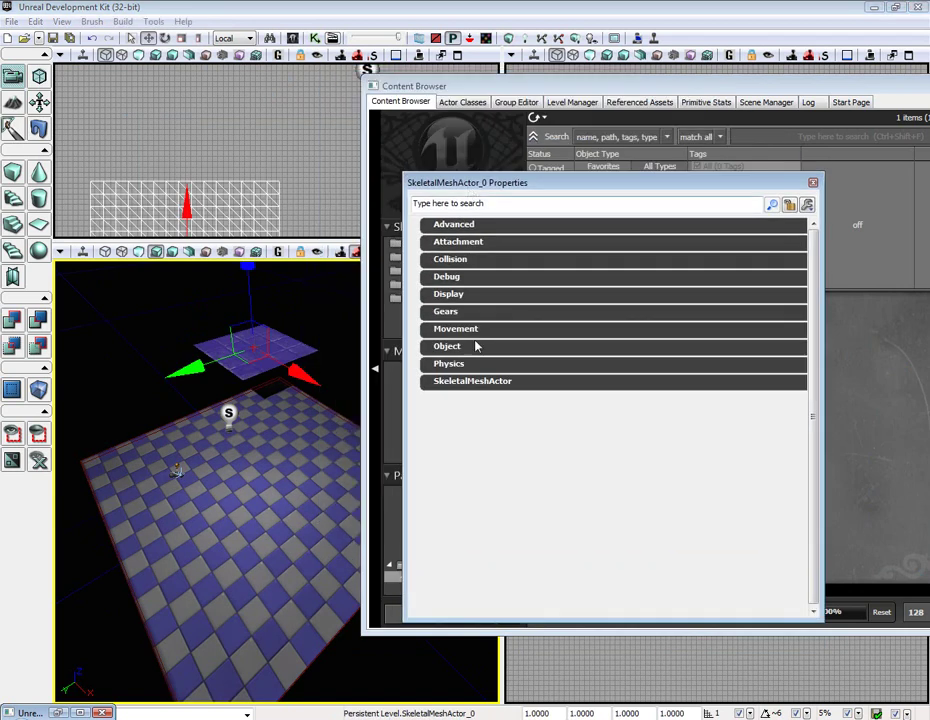
pyautogui.click(441, 388)
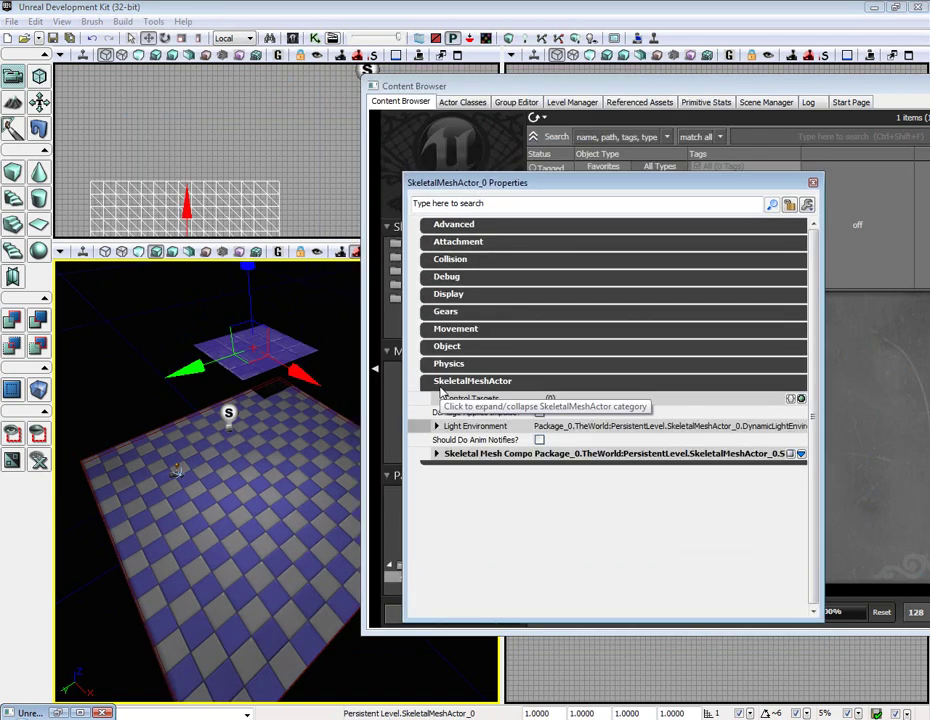
pyautogui.click(436, 454)
pyautogui.click(469, 467)
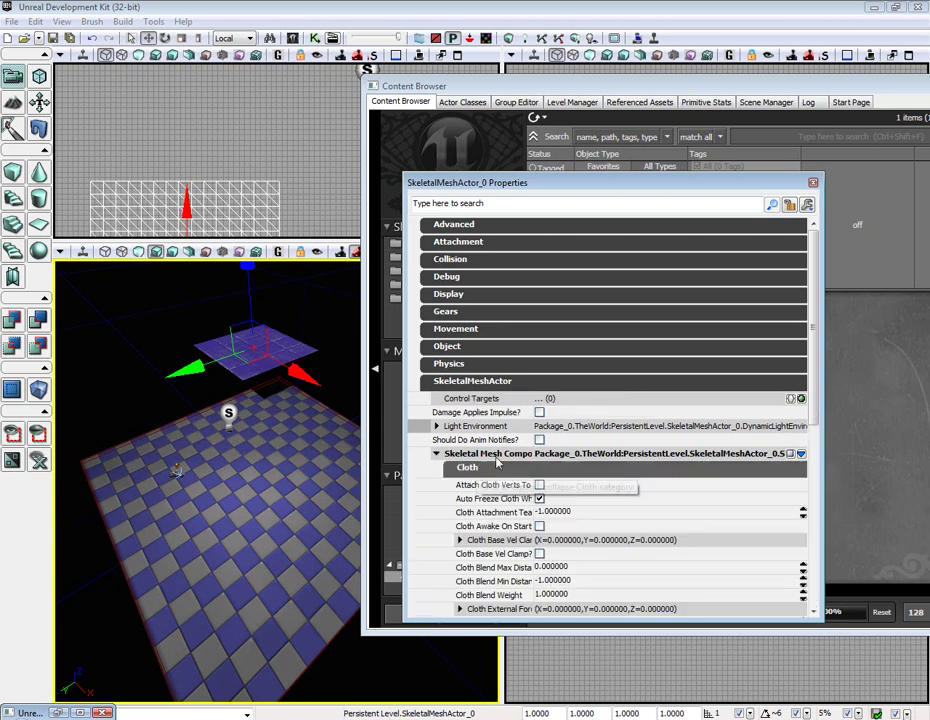
pyautogui.moveTo(593, 176); pyautogui.dragTo(409, 72)
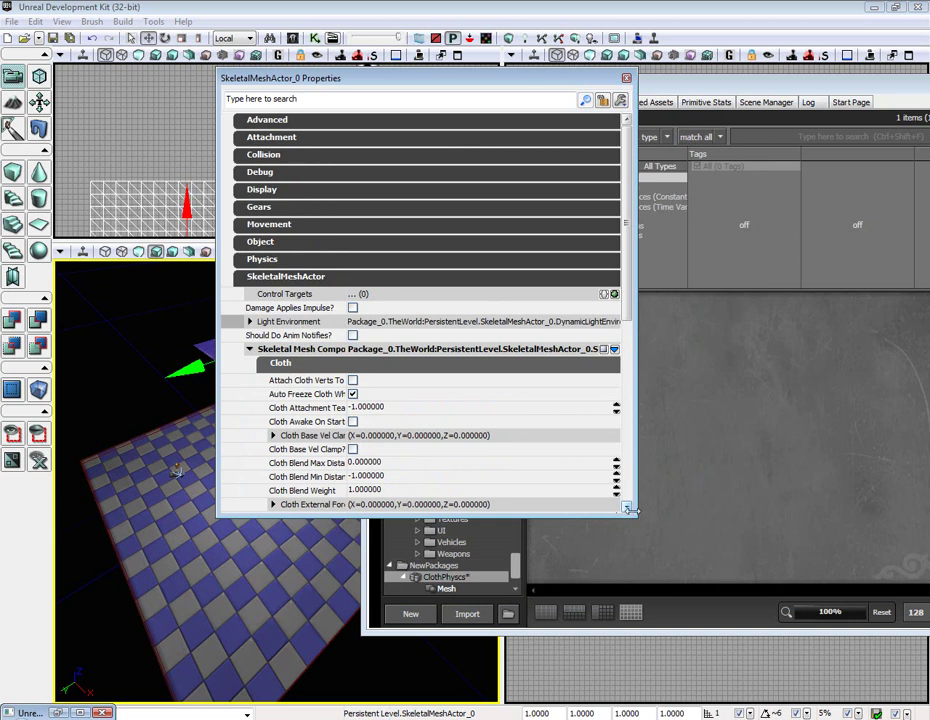
pyautogui.moveTo(632, 514); pyautogui.dragTo(925, 716)
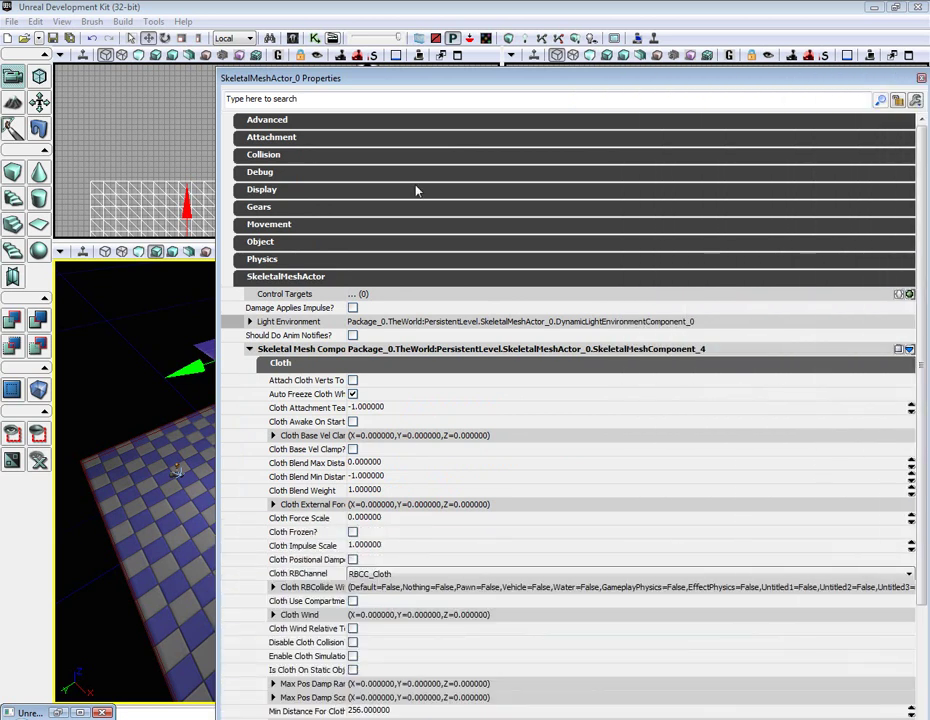
pyautogui.doubleClick(379, 87)
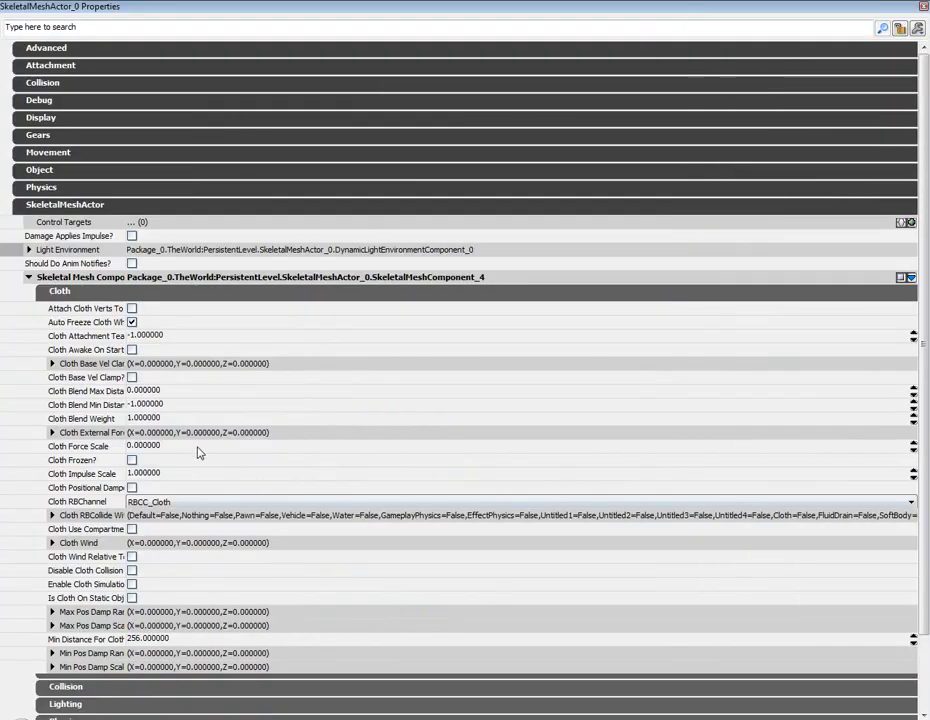
# Step: Enable Cloth Awake On Startup, Cloth Use Compartment and Enable Cloth Simulation, and restore the properties window beside the perspective view
pyautogui.click(131, 350)
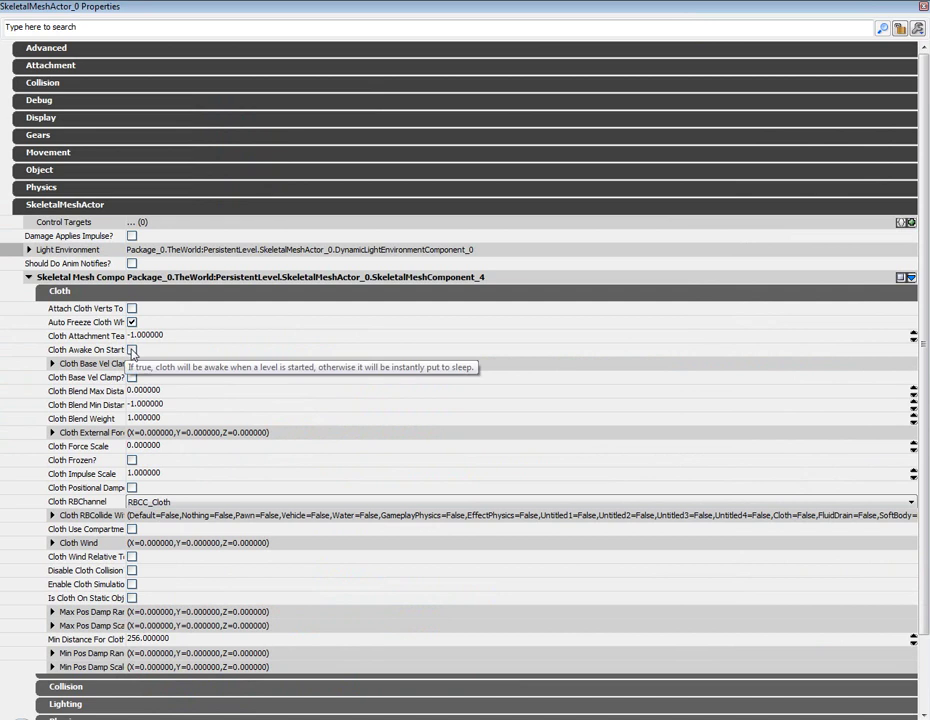
pyautogui.scroll(-1, 17, 414)
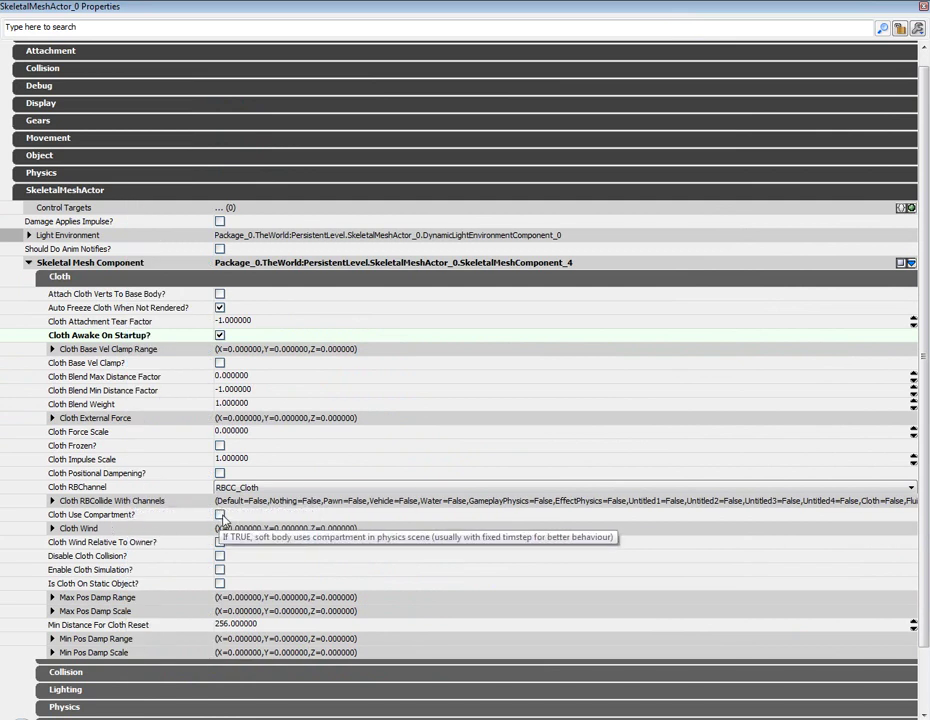
pyautogui.click(220, 515)
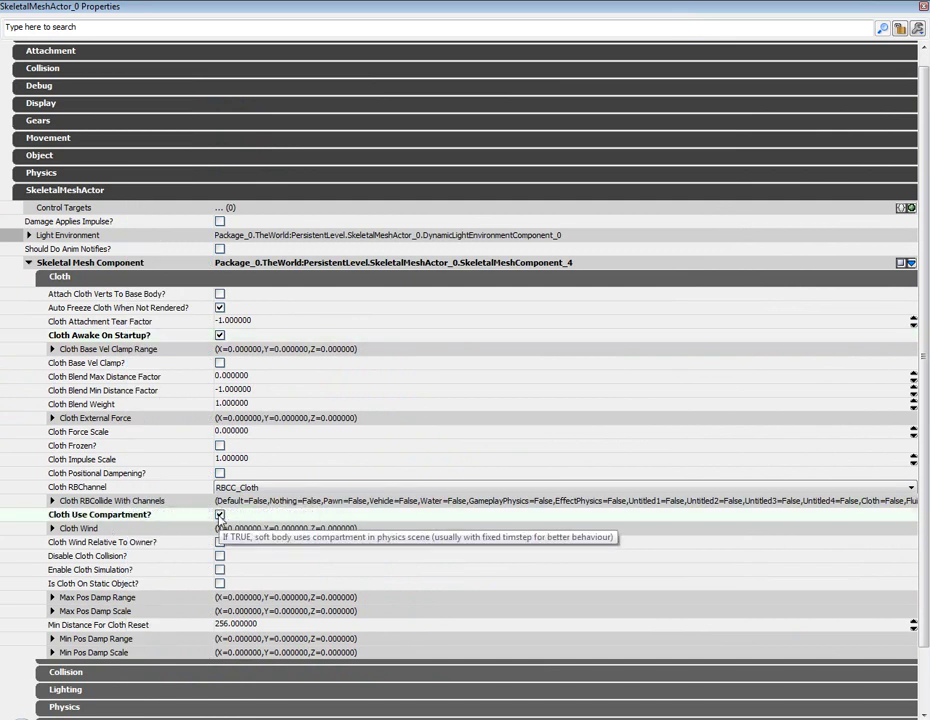
pyautogui.click(220, 570)
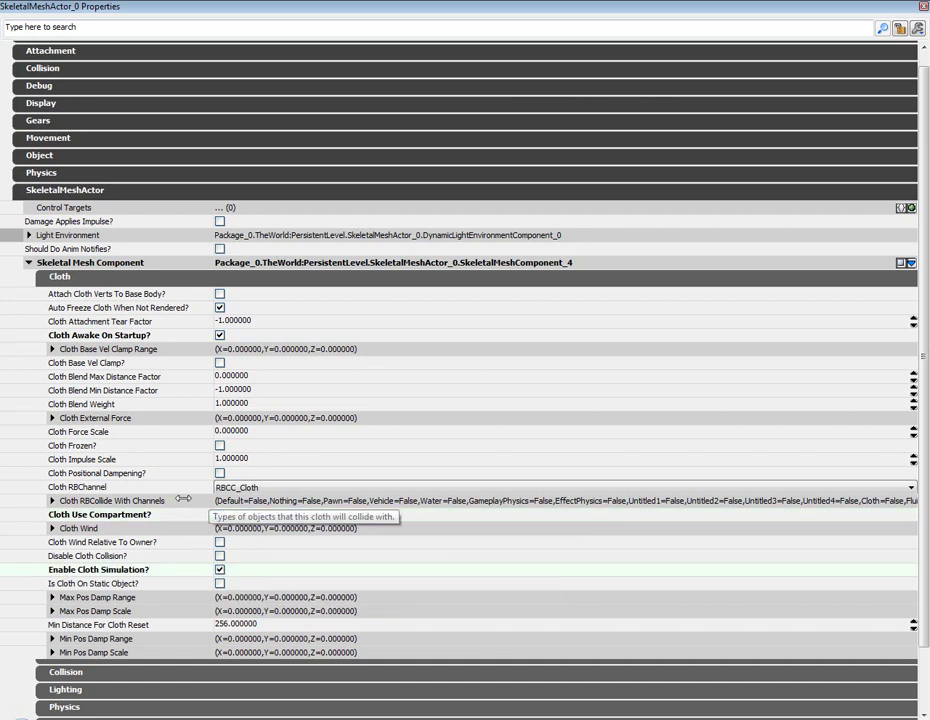
pyautogui.moveTo(177, 498); pyautogui.dragTo(177, 498)
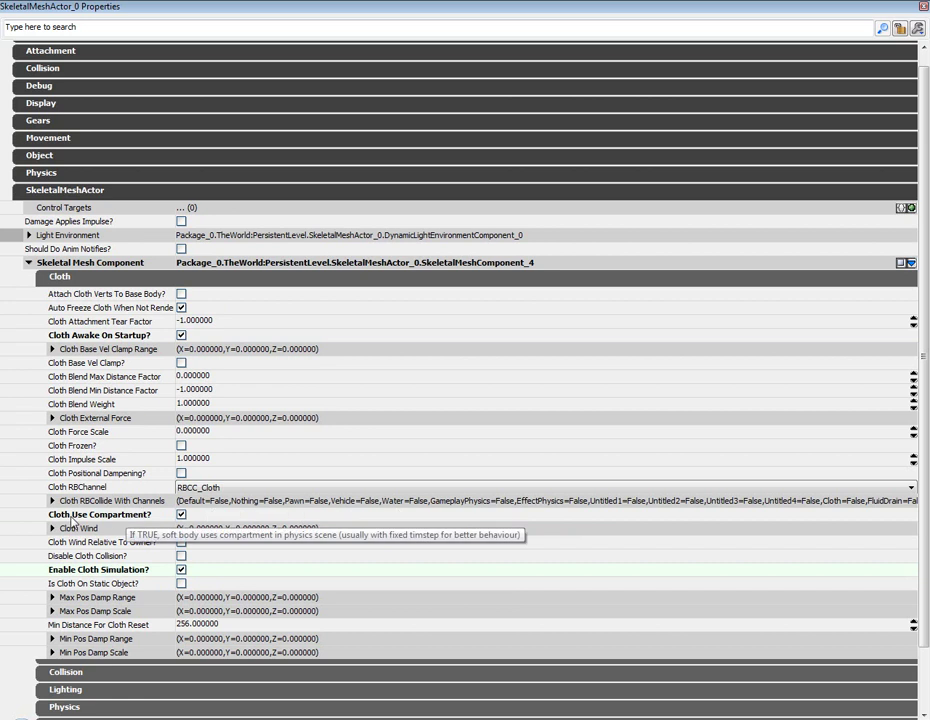
pyautogui.scroll(-3, 220, 514)
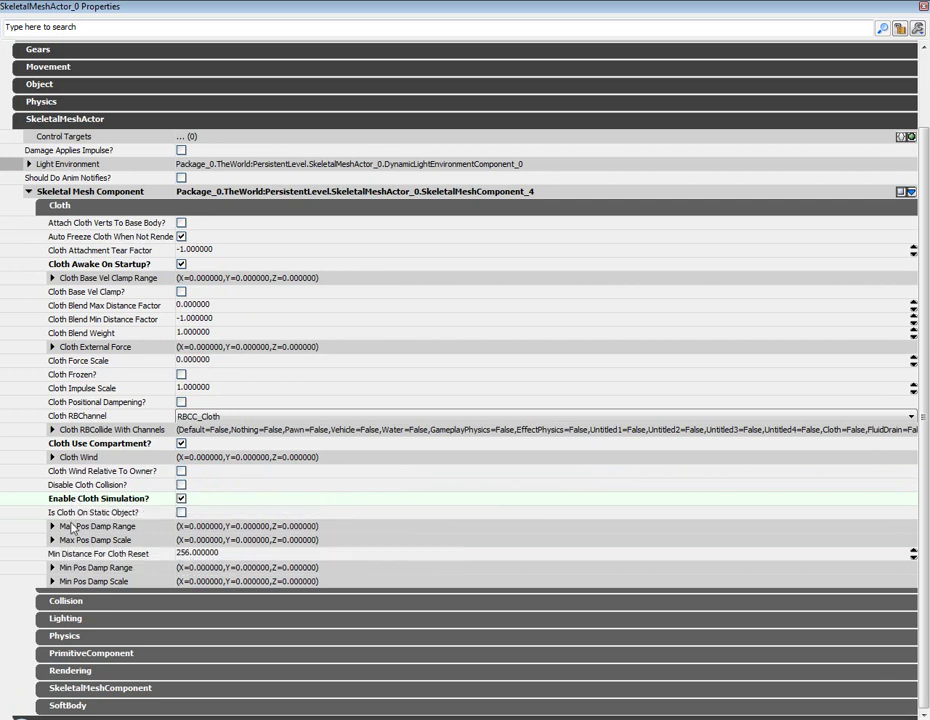
pyautogui.doubleClick(399, 4)
pyautogui.moveTo(293, 81); pyautogui.dragTo(532, 83)
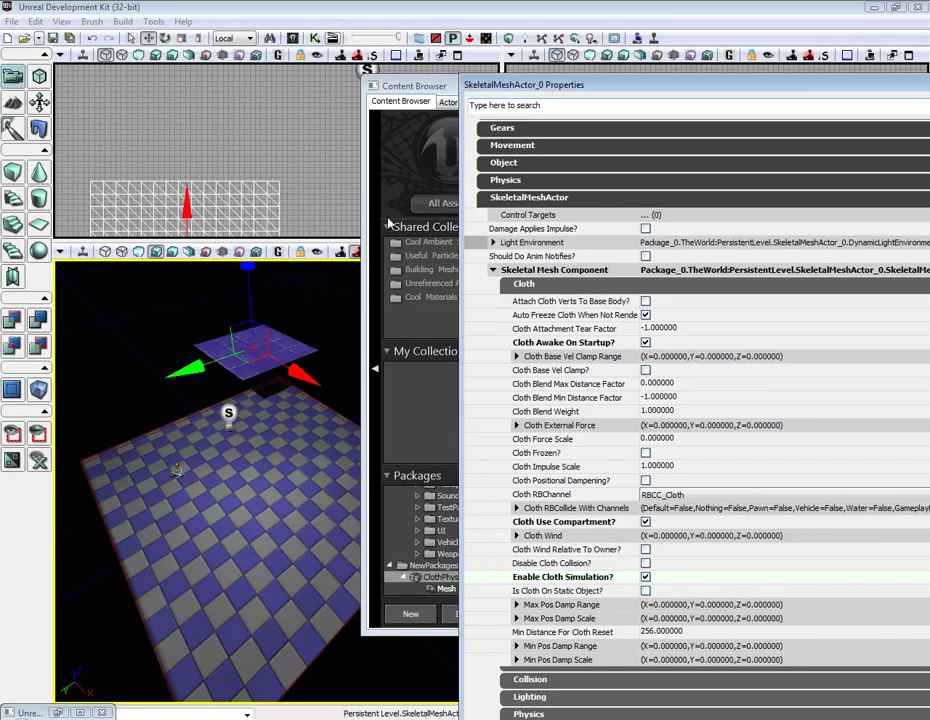
# Step: Play the level from the floor, shoot at the cloth to test its simulation, and end the play session
pyautogui.click(176, 470)
pyautogui.rightClick(220, 540)
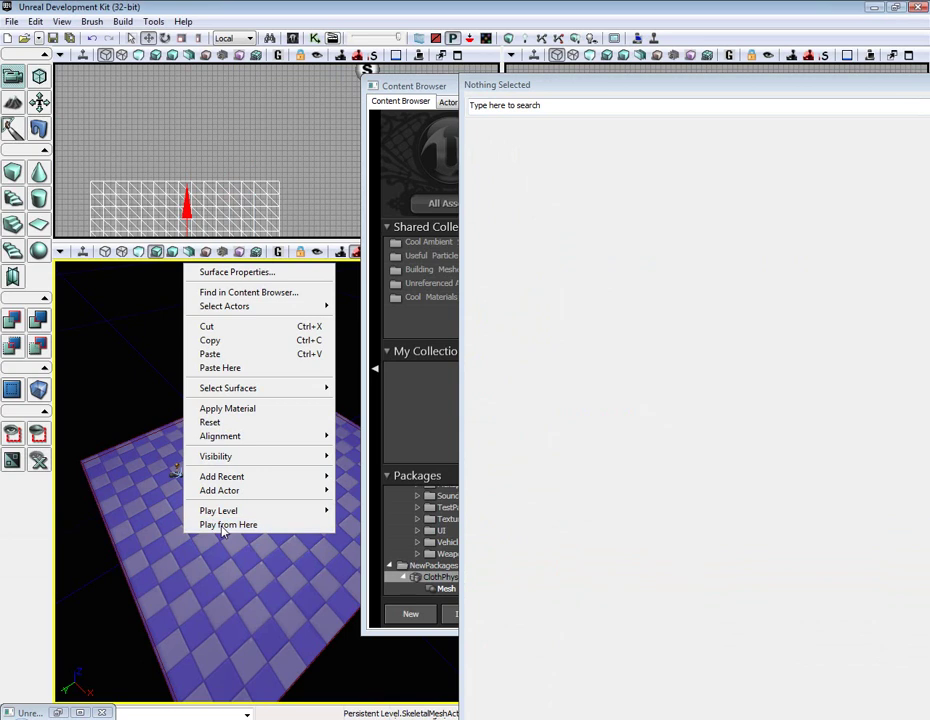
pyautogui.click(220, 525)
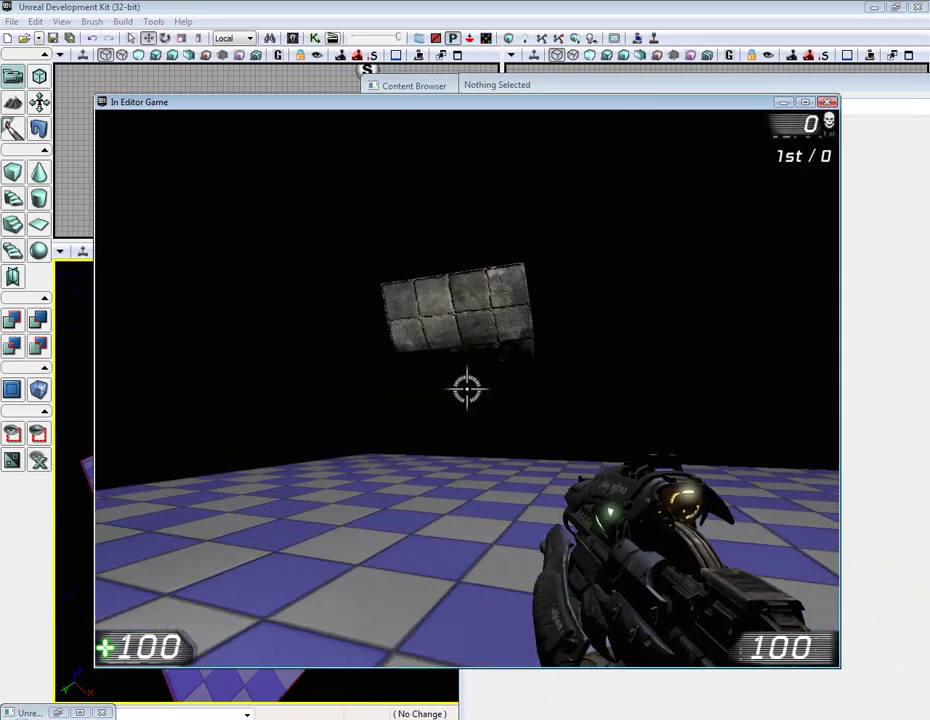
pyautogui.rightClick(467, 388)
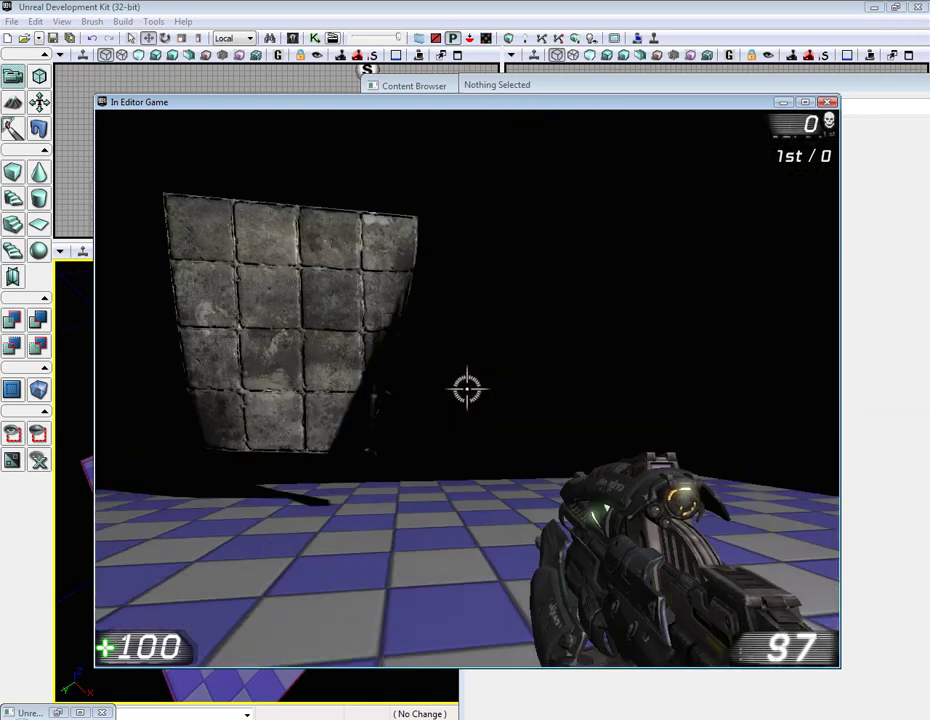
pyautogui.press('Escape')
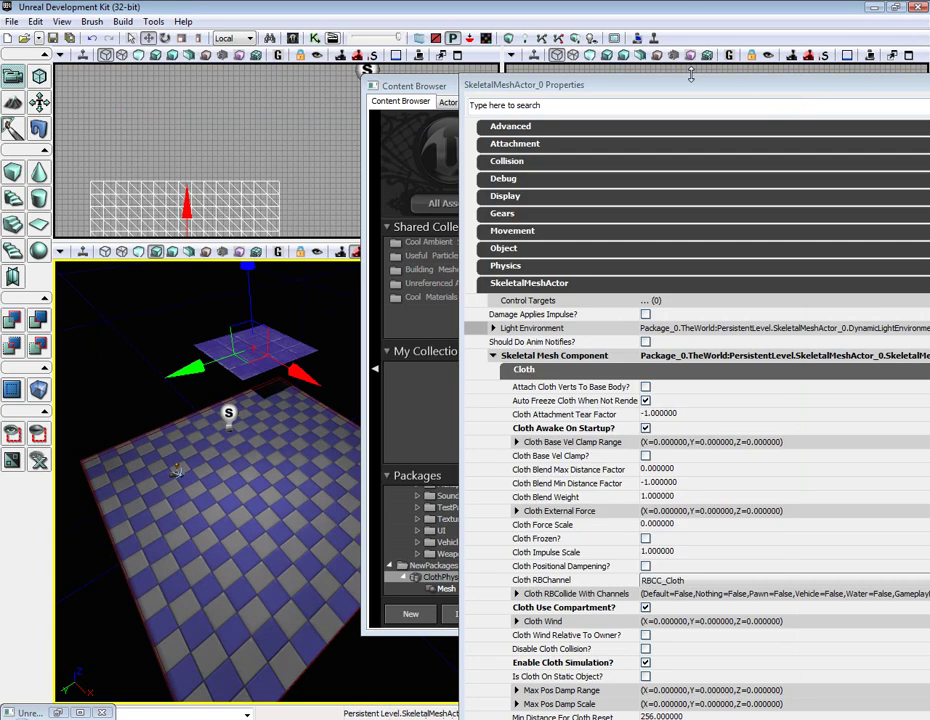
# Step: Move the properties window aside and switch the selected cloth actor to non-uniform scaling
pyautogui.moveTo(694, 47); pyautogui.dragTo(318, 58)
pyautogui.click(198, 38)
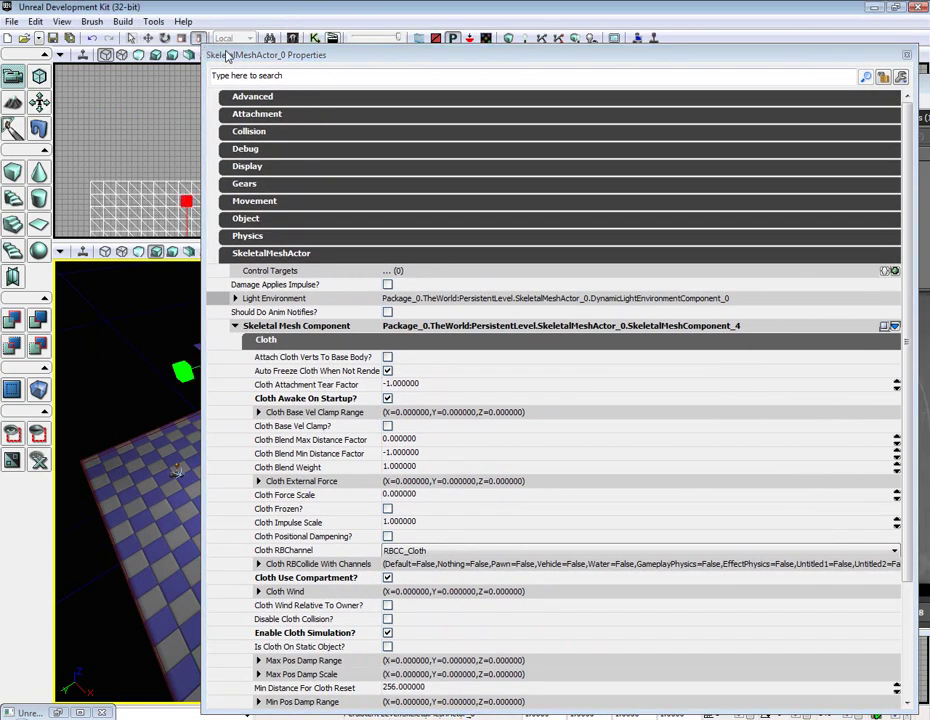